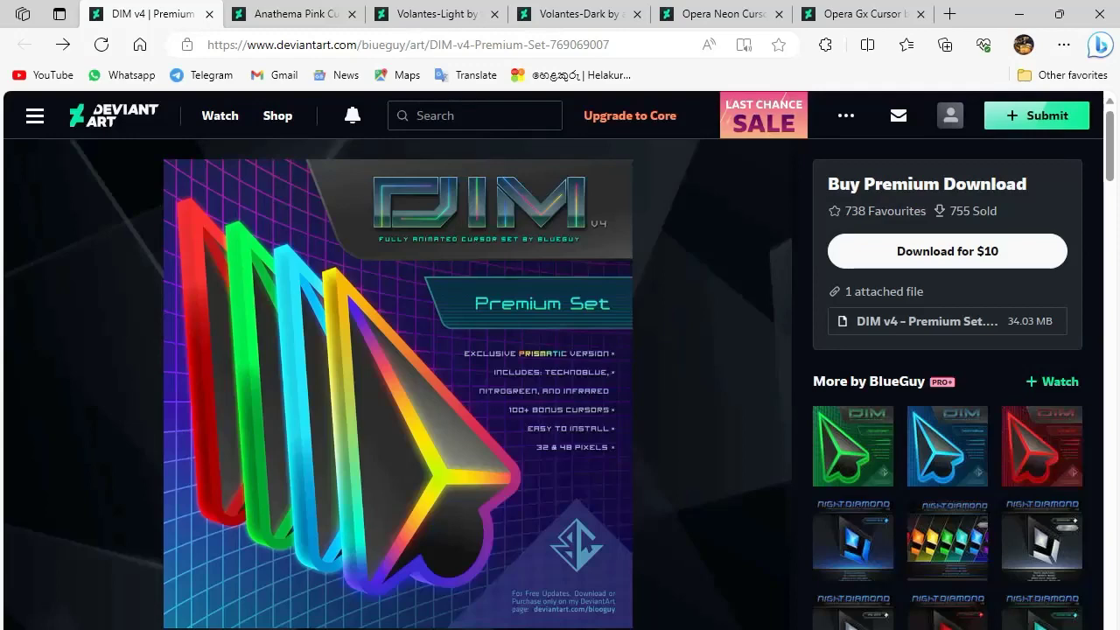
Step: Download the free Anathema Pink Cursor set from its DeviantArt page
click(294, 13)
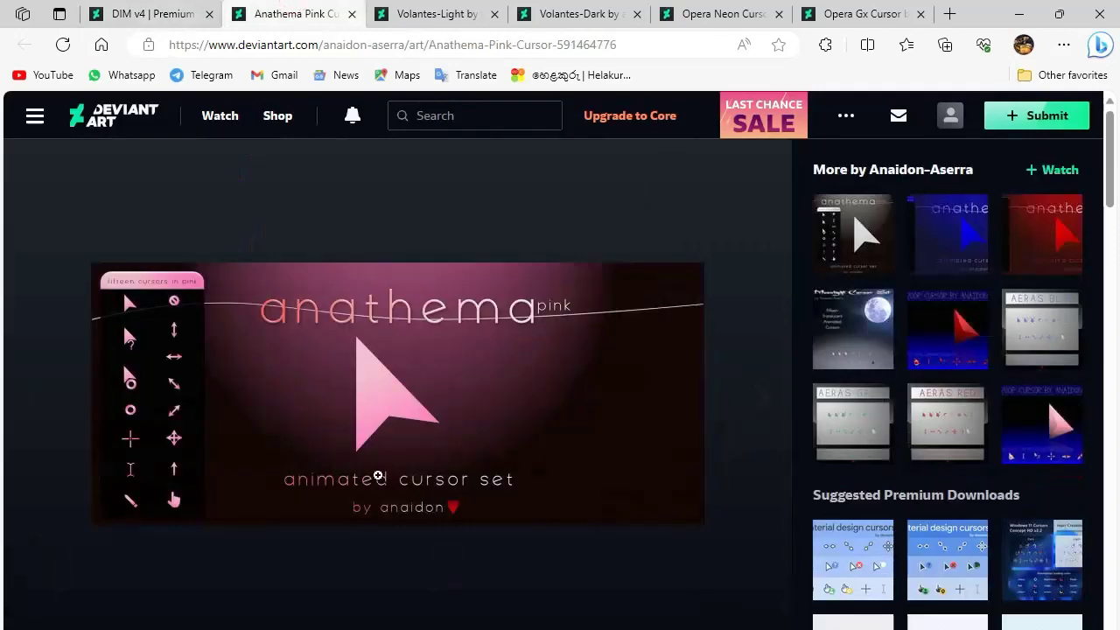
scroll(550, 554, down, 5)
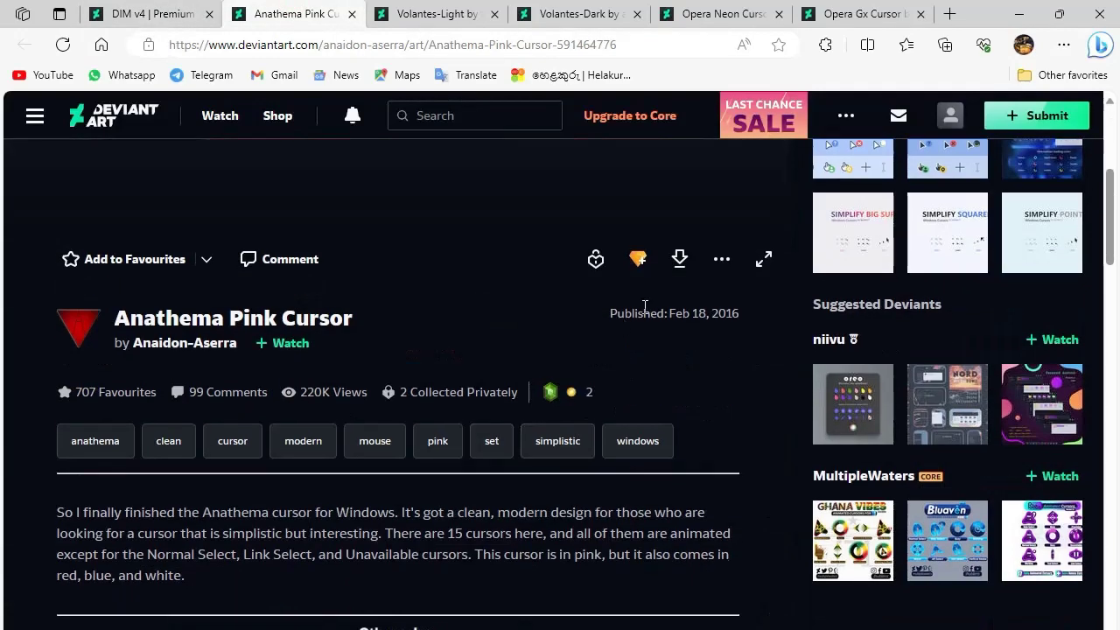
click(680, 260)
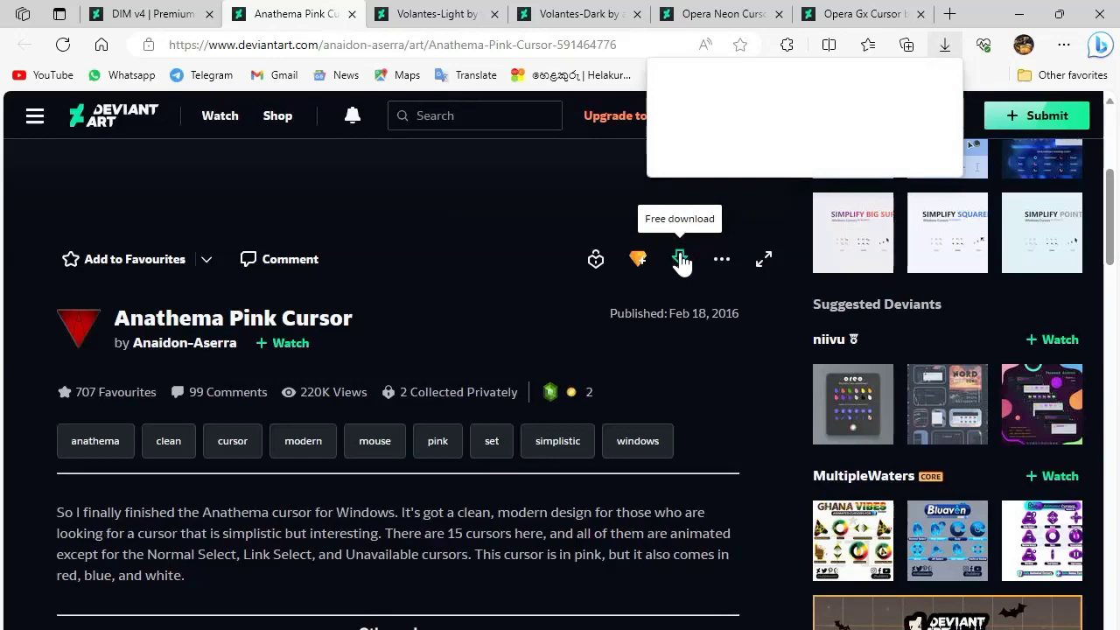
click(487, 324)
scroll(534, 346, up, 5)
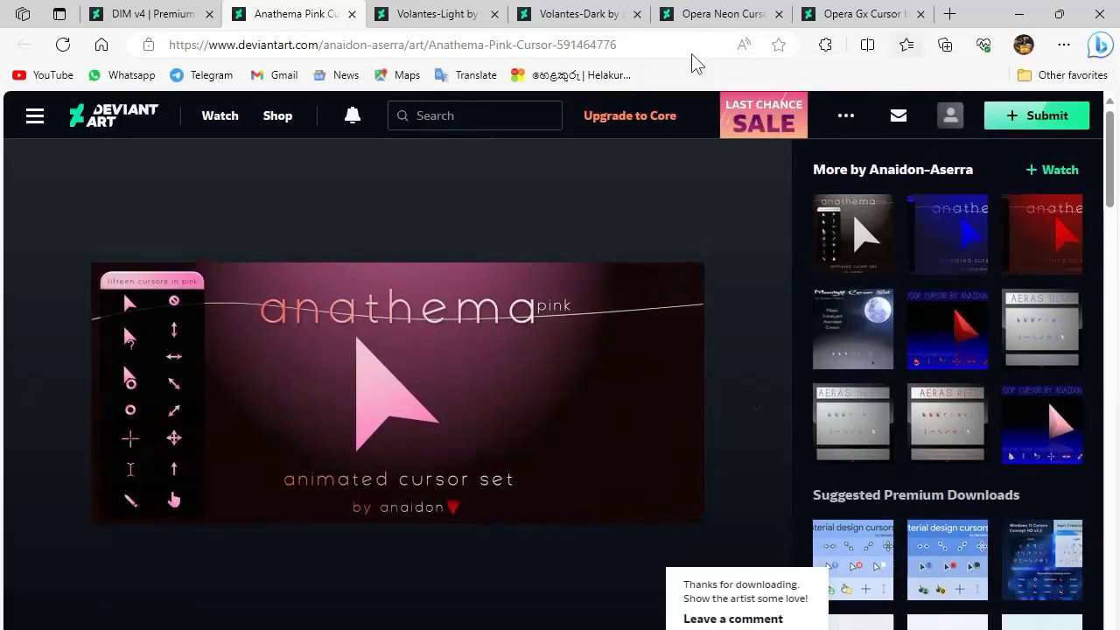
Step: Compare the previews on the Volantes-Light and Volantes-Dark cursor pages
click(451, 24)
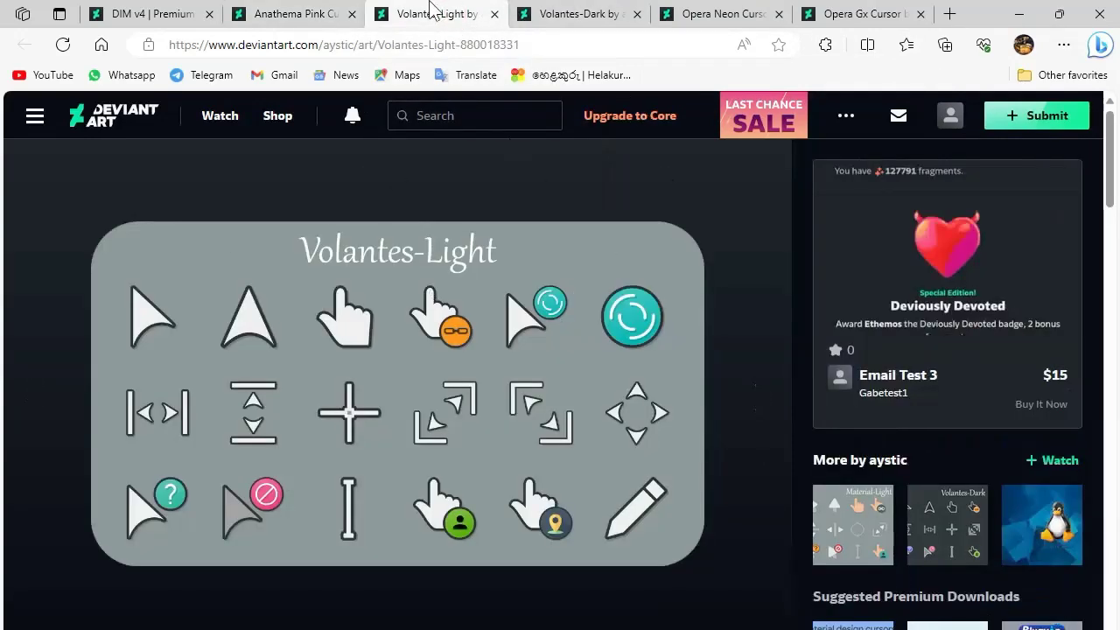
click(555, 23)
click(480, 23)
click(559, 21)
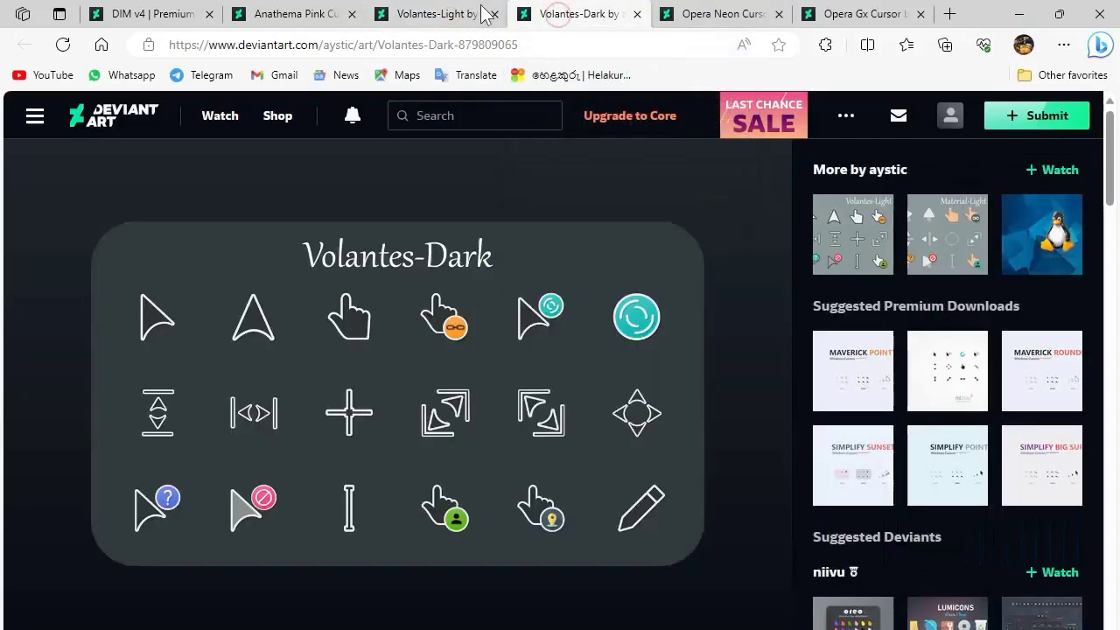
click(477, 17)
click(559, 9)
click(442, 13)
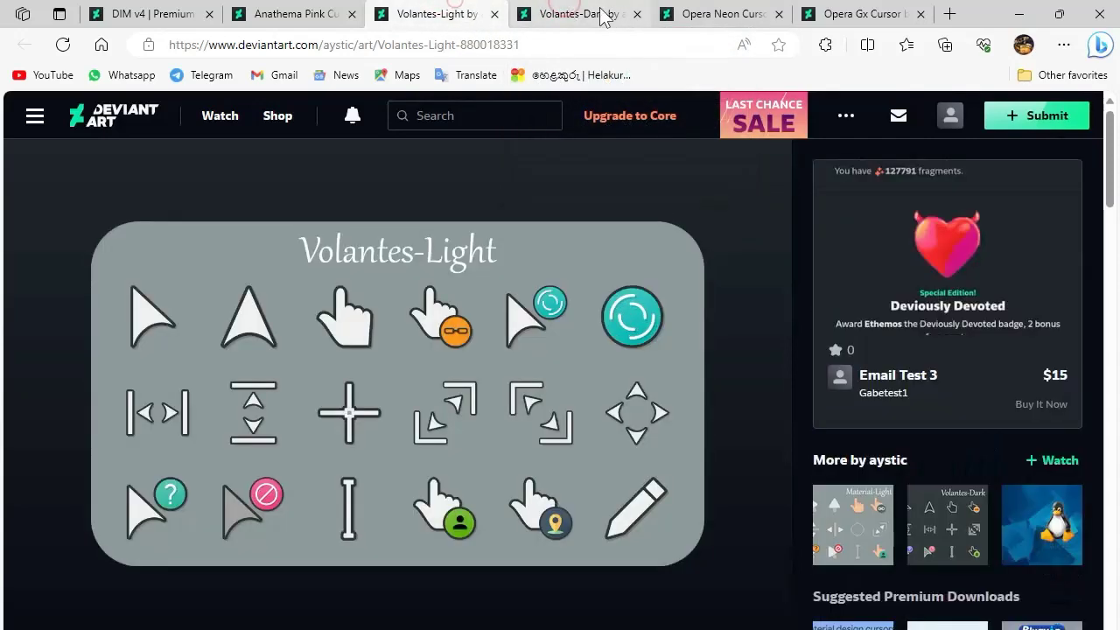
Step: Compare the previews on the Opera Neon Cursor and Opera Gx Cursor pages
click(748, 11)
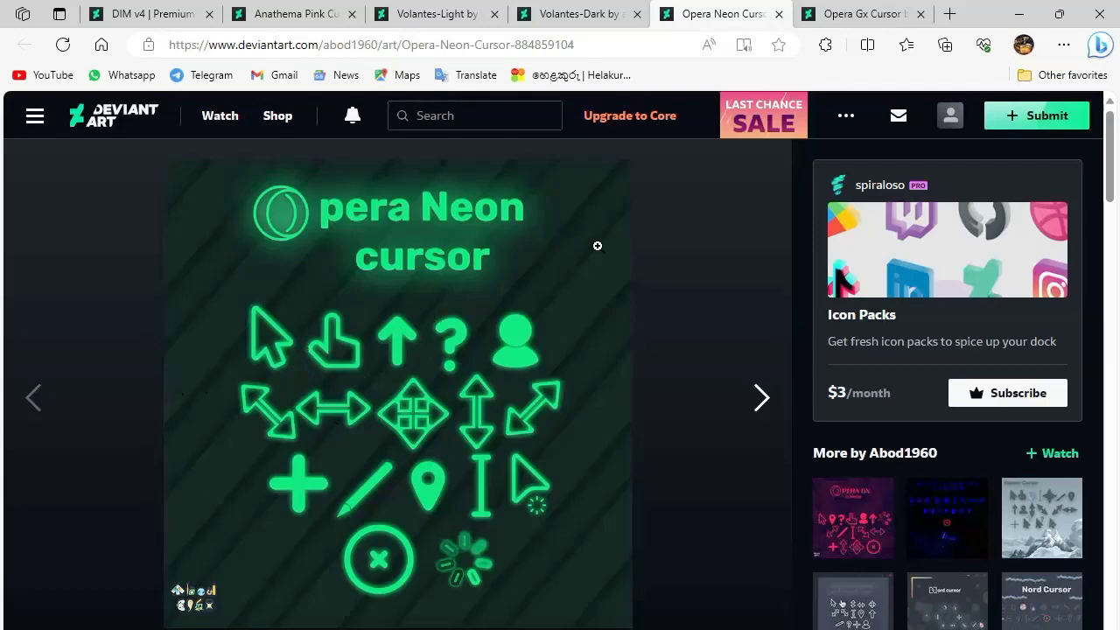
click(862, 11)
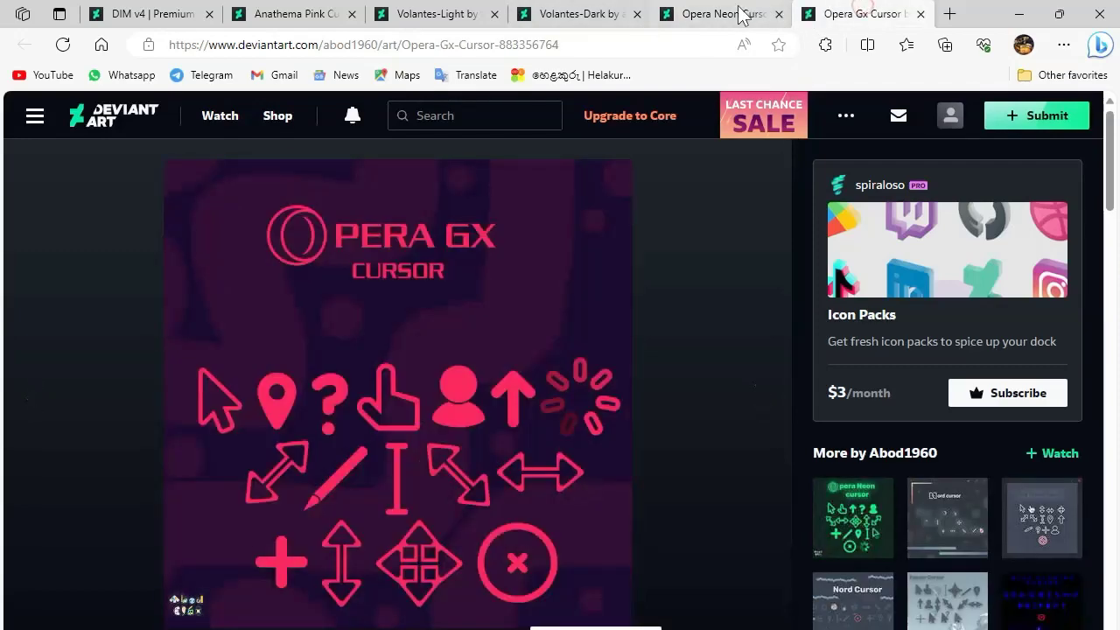
click(731, 14)
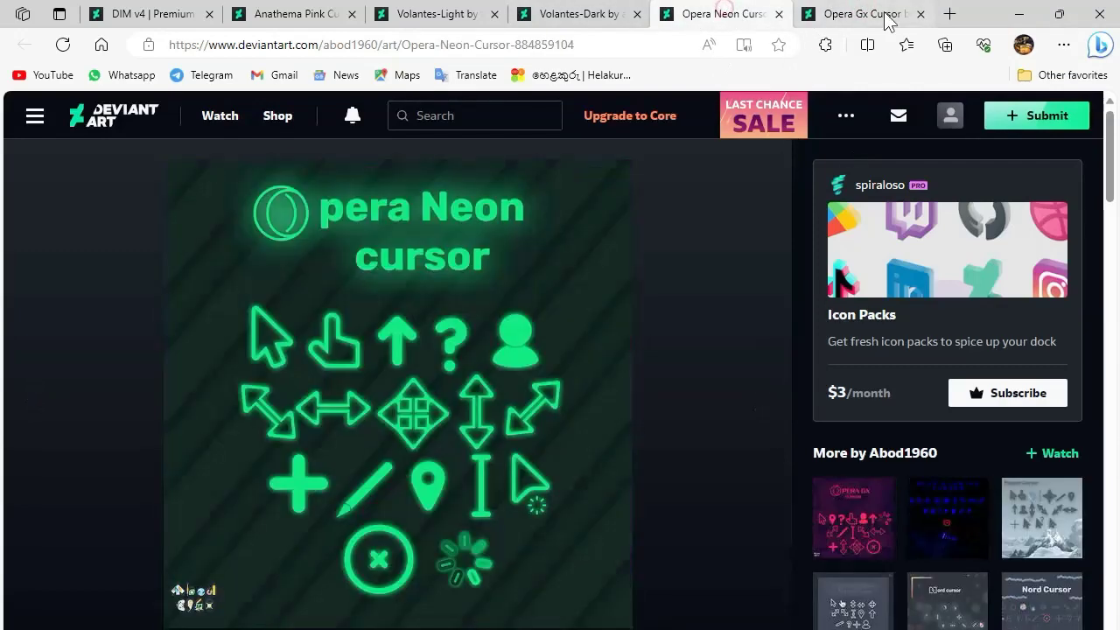
click(888, 19)
click(712, 13)
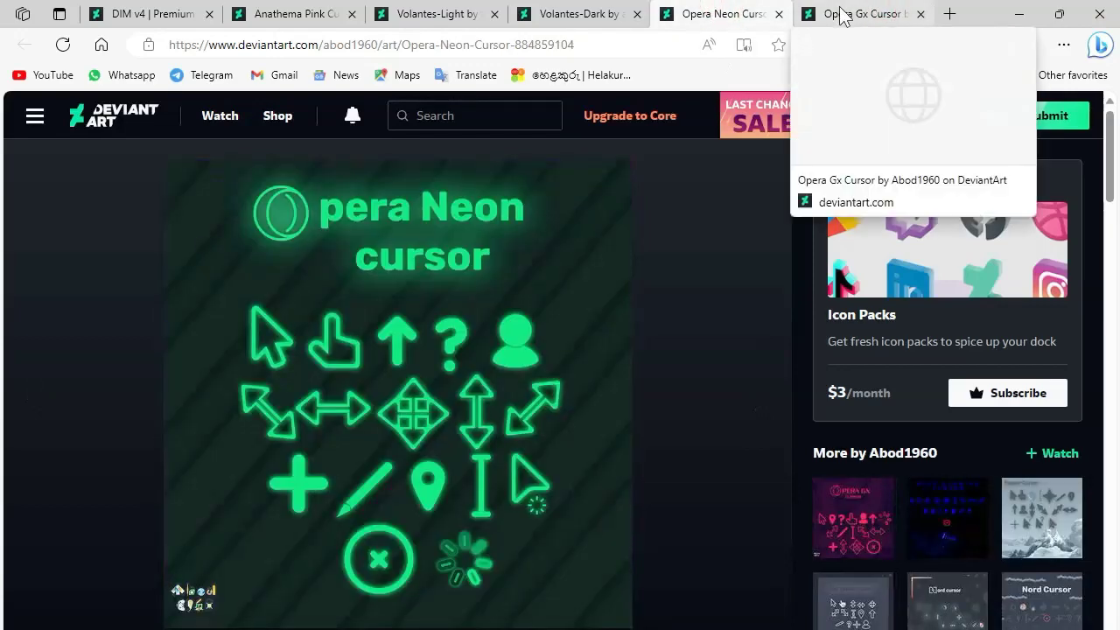
click(840, 15)
click(754, 14)
click(819, 14)
click(763, 17)
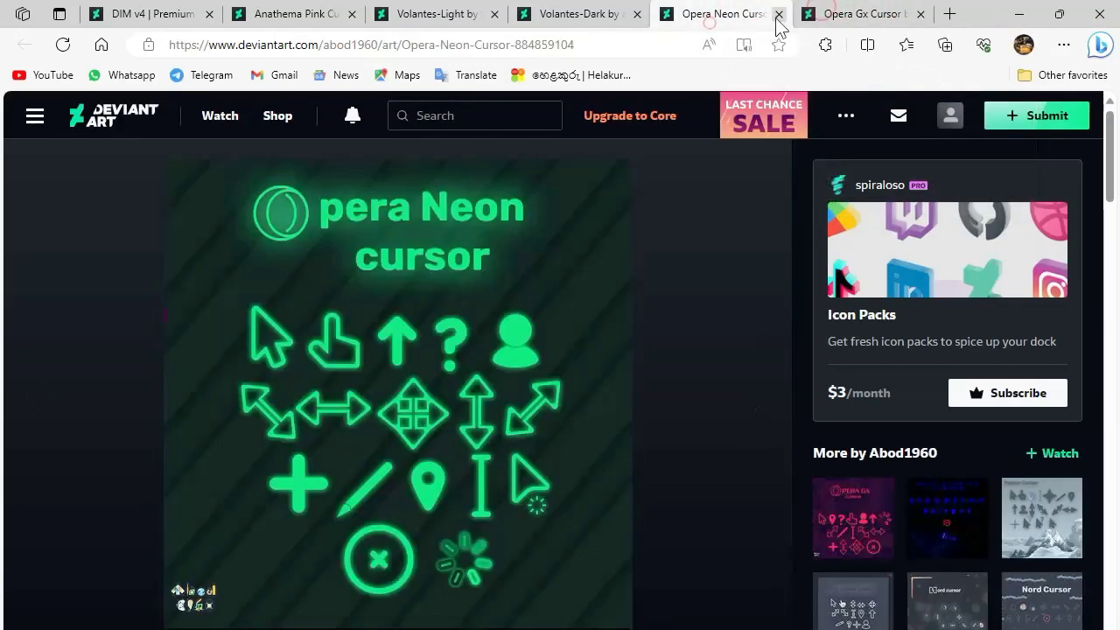
Step: Return to the DIM v4 Premium Set page and minimize the browser to reach the desktop
click(129, 11)
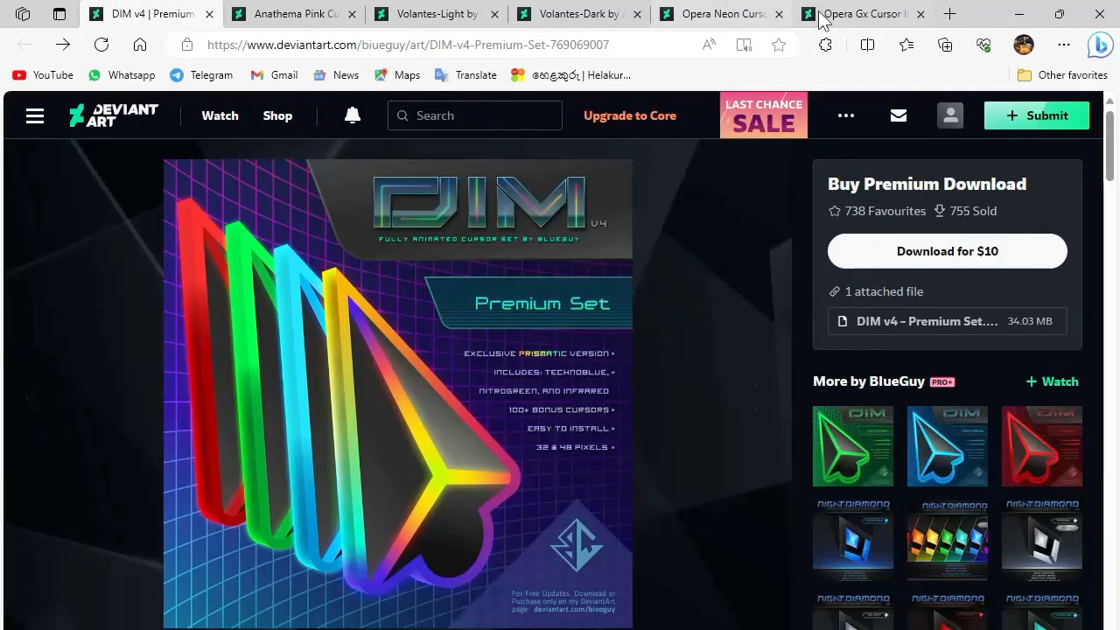
click(1014, 12)
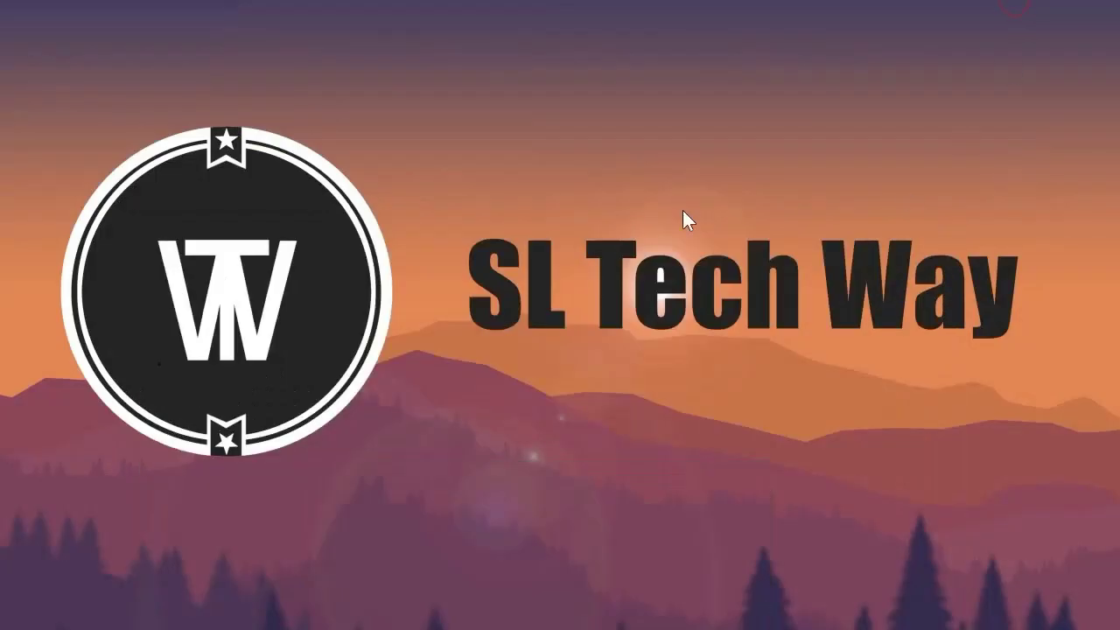
right_click(533, 165)
click(610, 240)
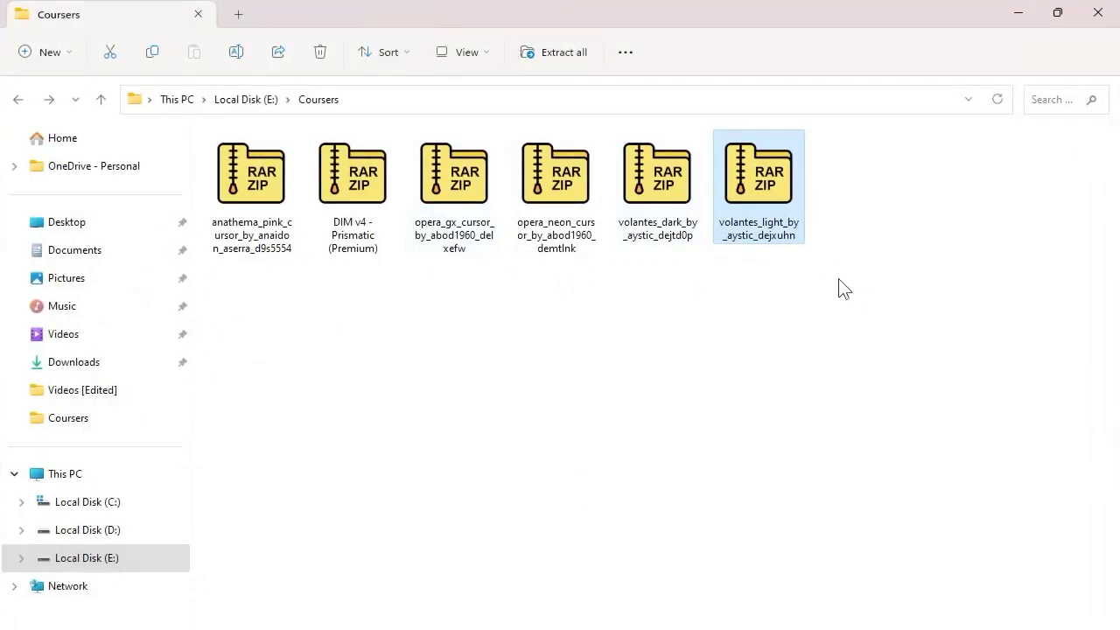
drag(838, 278, 313, 195)
click(327, 229)
drag(259, 303, 918, 210)
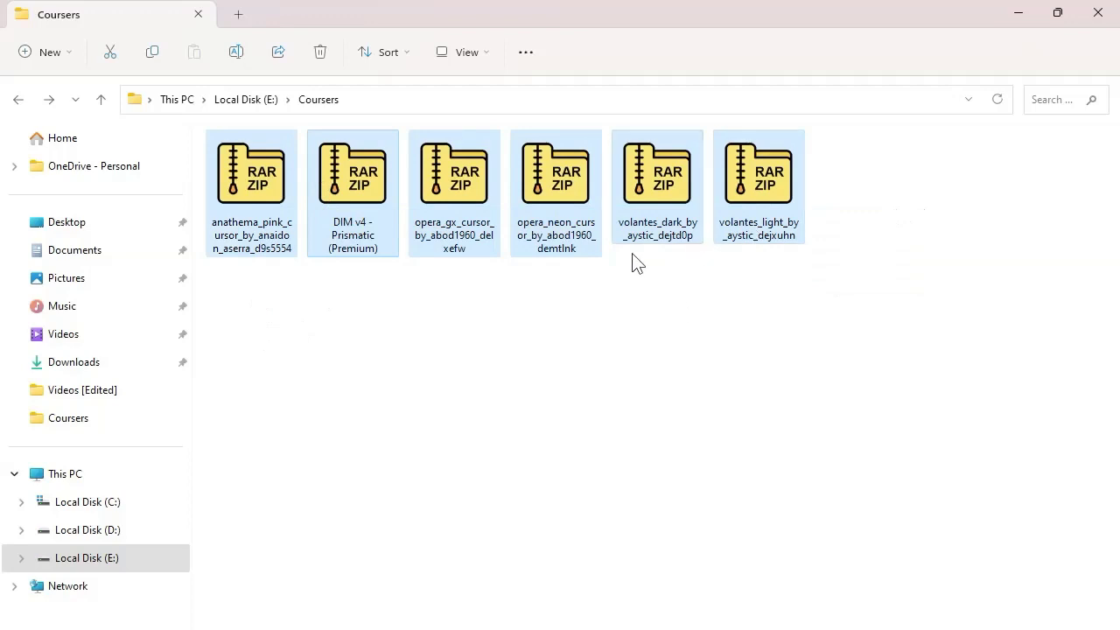
click(569, 343)
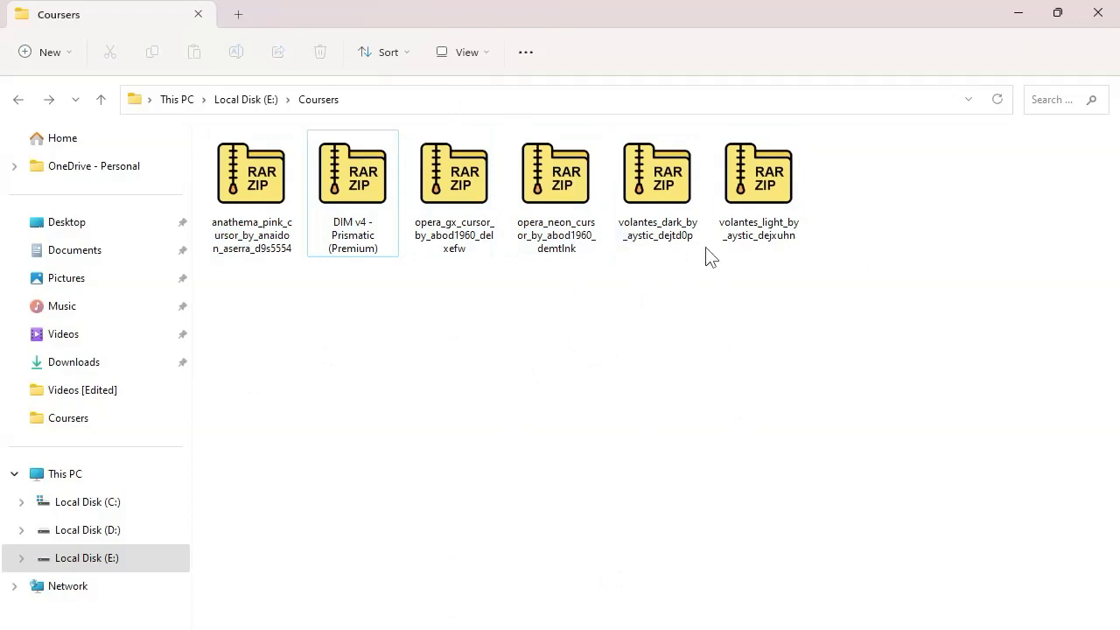
click(705, 358)
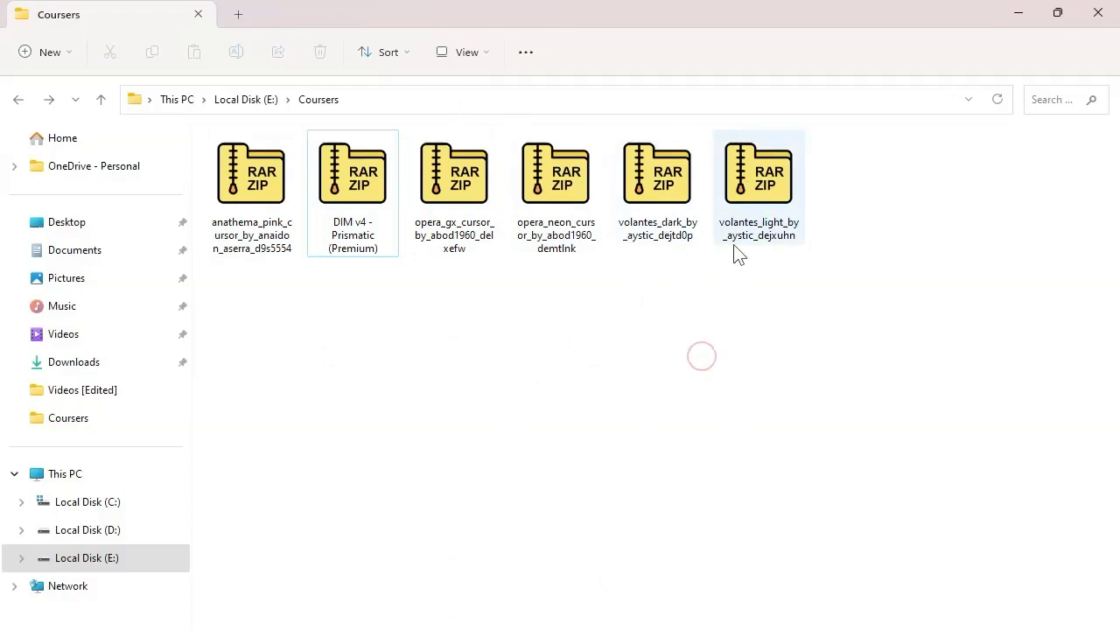
Step: Extract the Volantes_Light_Mini folder from the volantes_light archive into the Coursers folder and close the archive
click(760, 186)
double_click(757, 184)
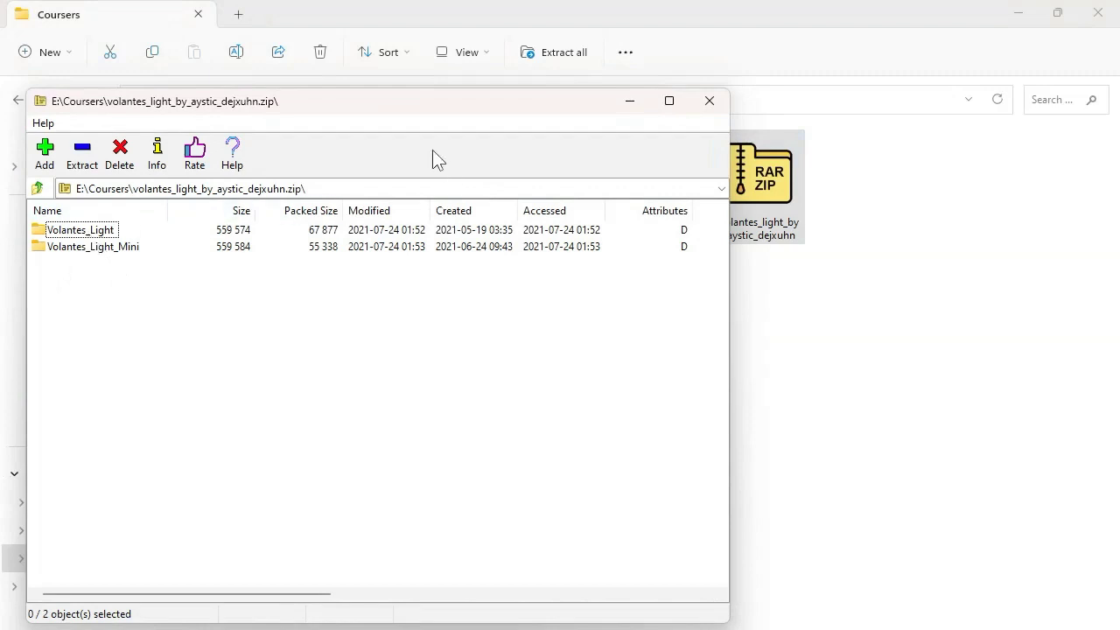
drag(396, 108, 490, 80)
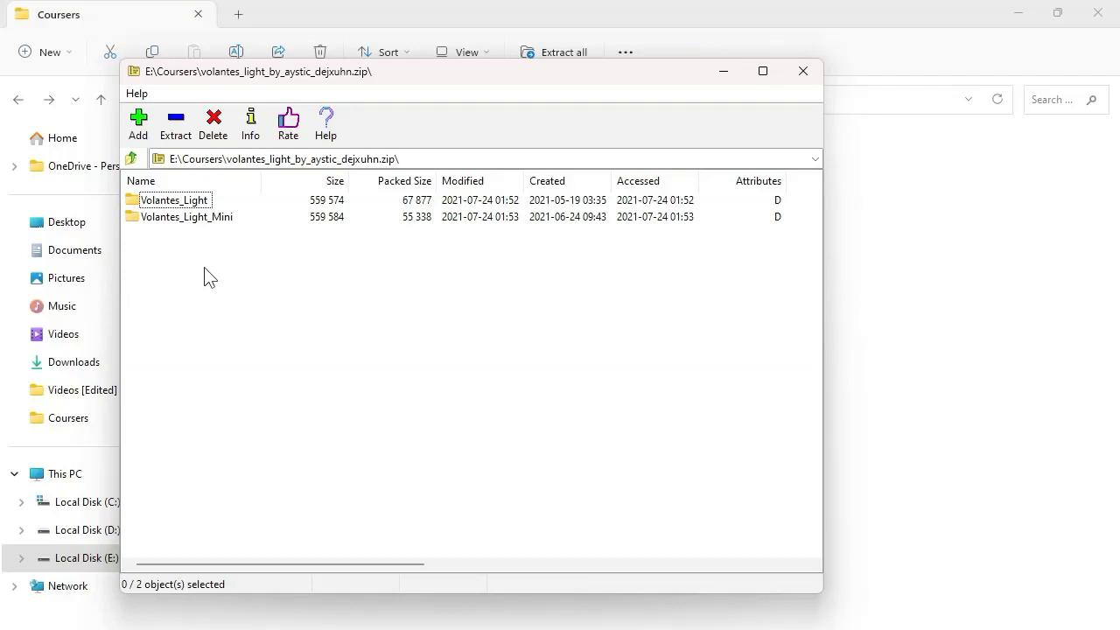
click(173, 205)
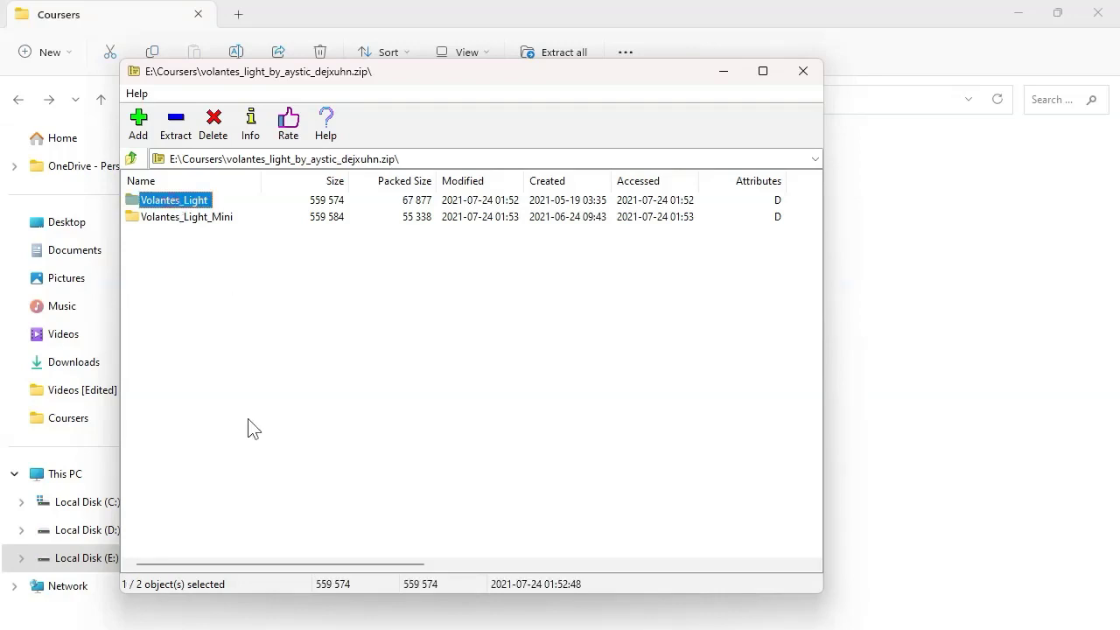
click(184, 216)
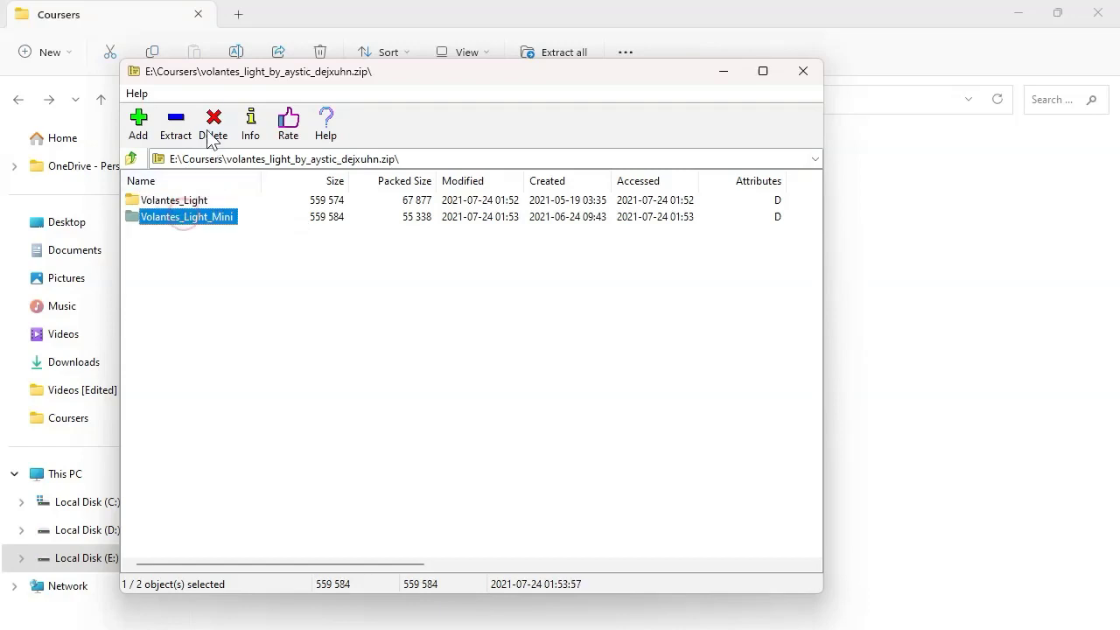
click(176, 125)
click(647, 502)
click(789, 77)
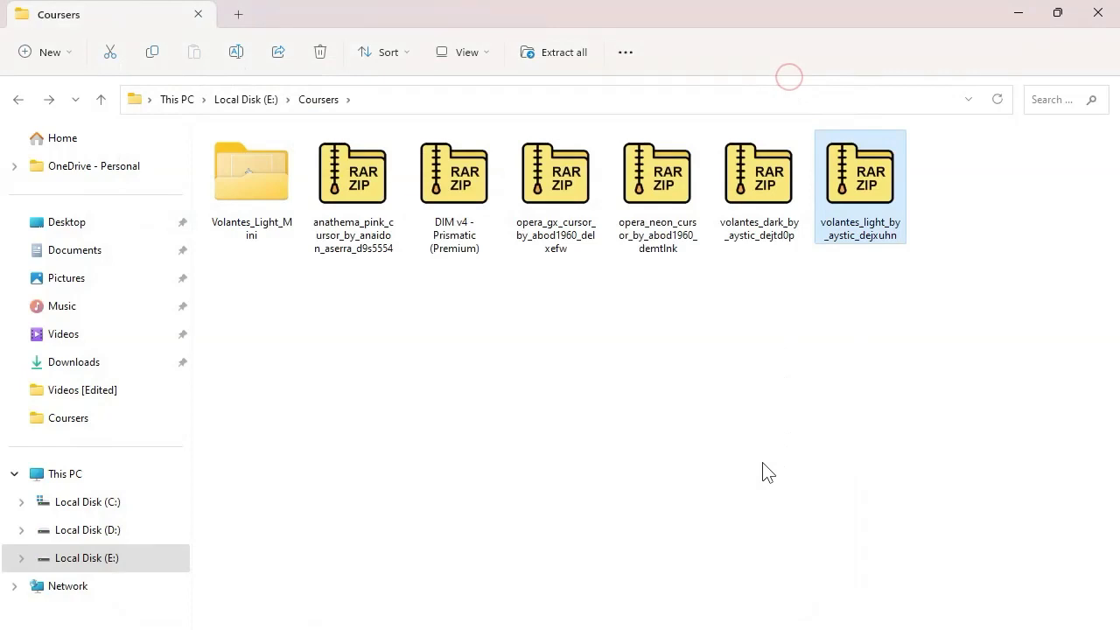
drag(337, 298, 733, 226)
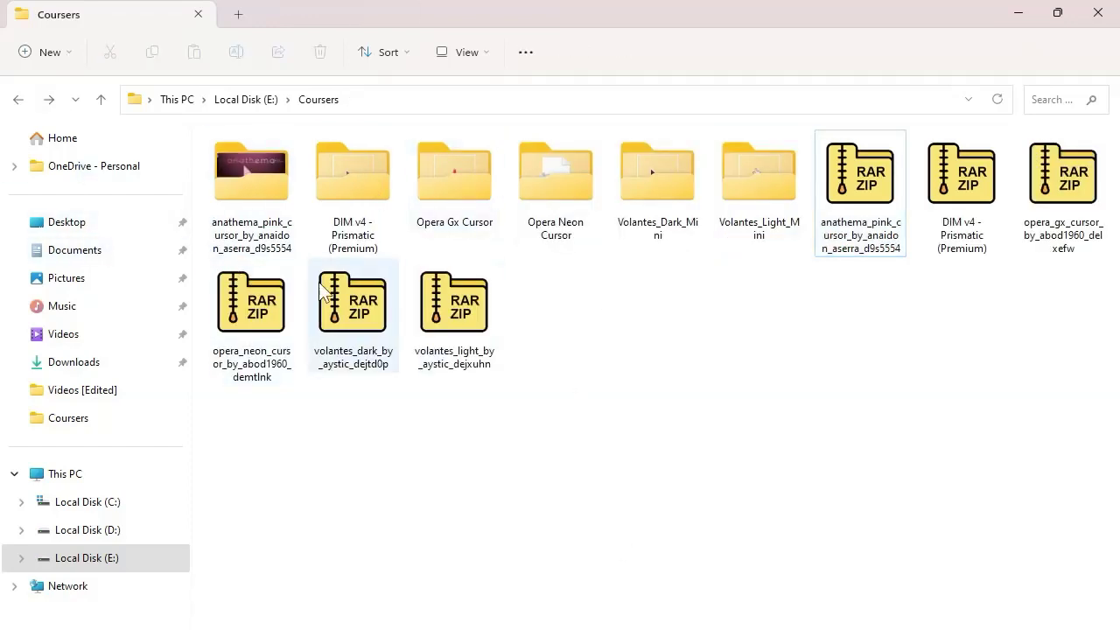
drag(195, 253, 699, 162)
drag(660, 175, 682, 283)
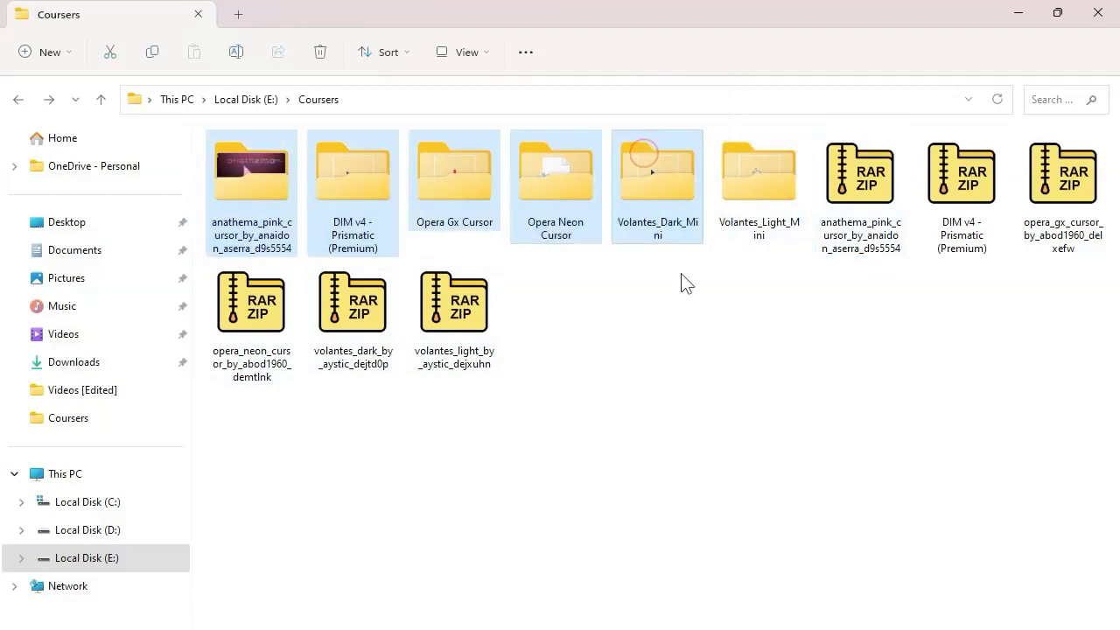
click(591, 388)
key(super)
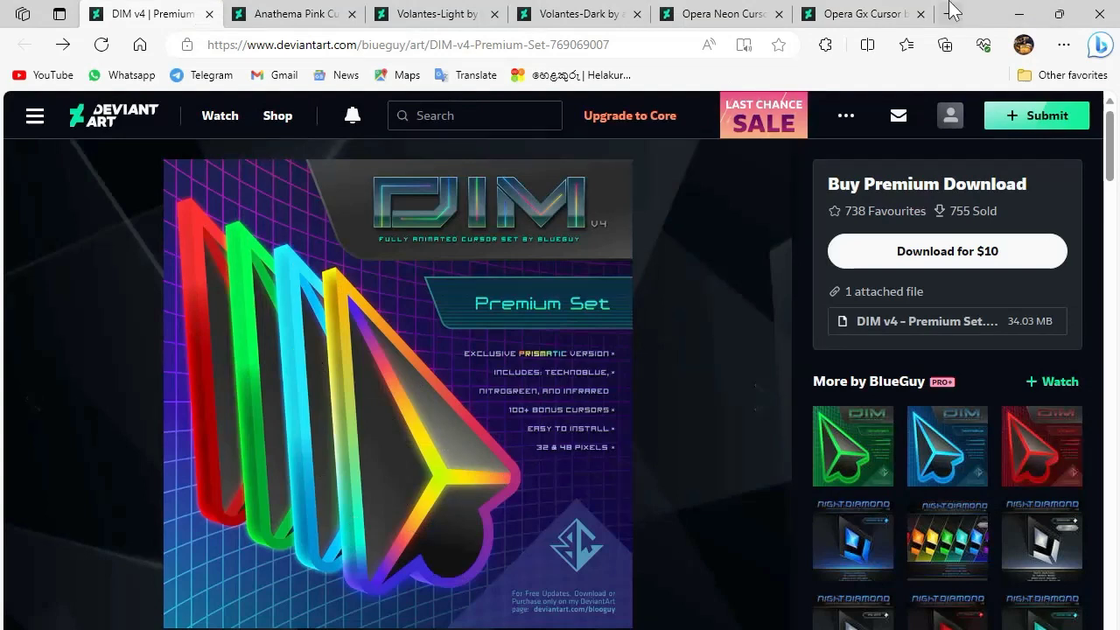
click(1014, 12)
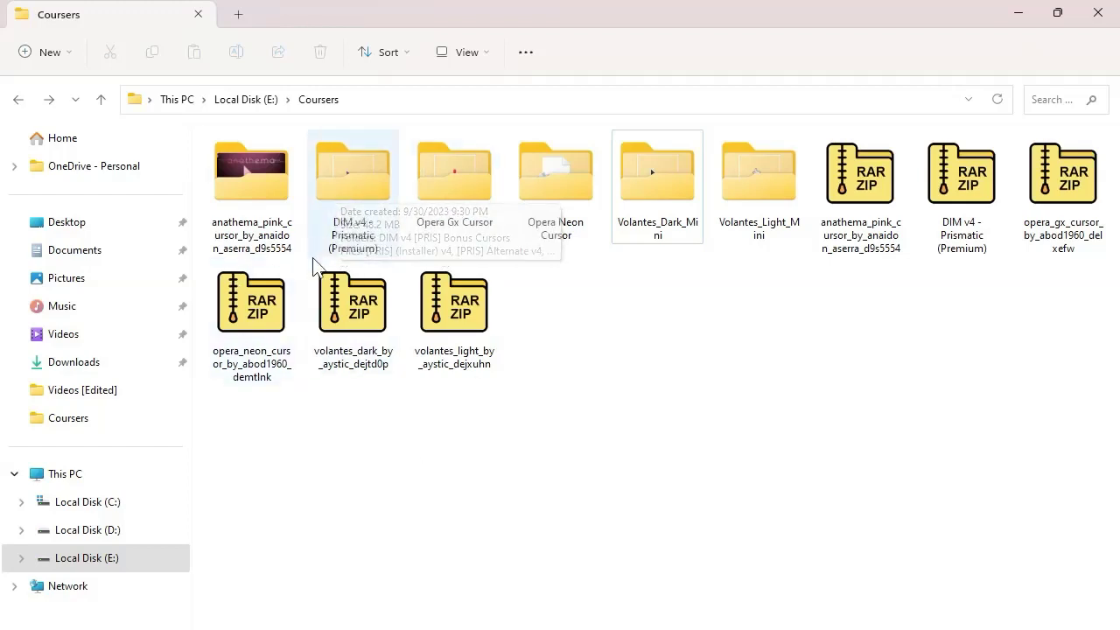
Step: Open the extracted DIM v4 - Prismatic (Premium) folder and install its cursors with the [PRIS] (Installer) v4 file
click(320, 173)
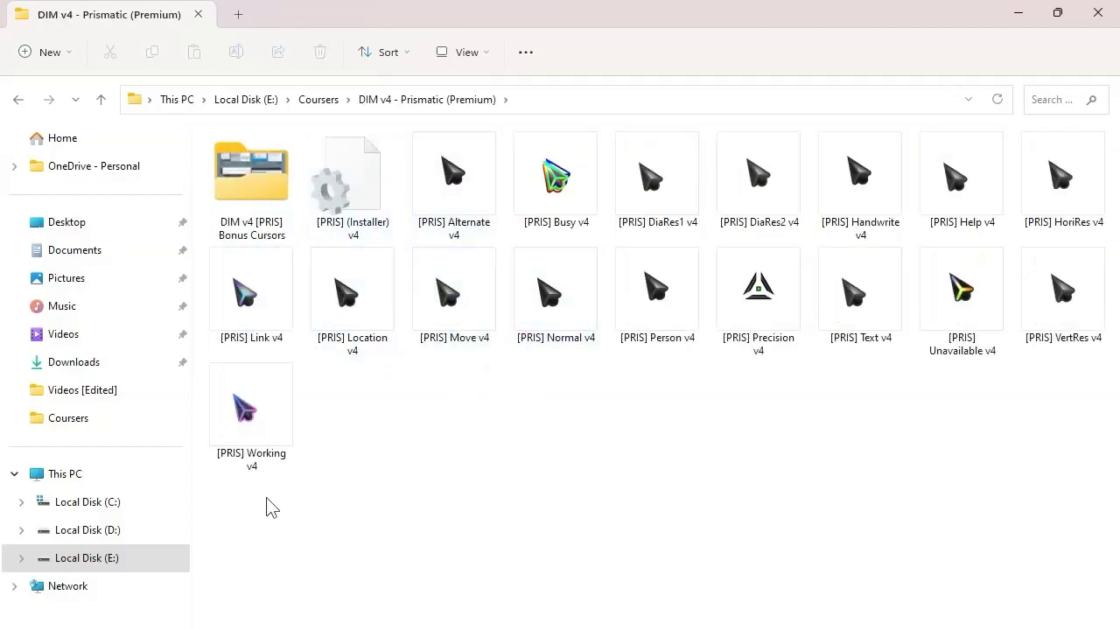
drag(267, 507, 1103, 166)
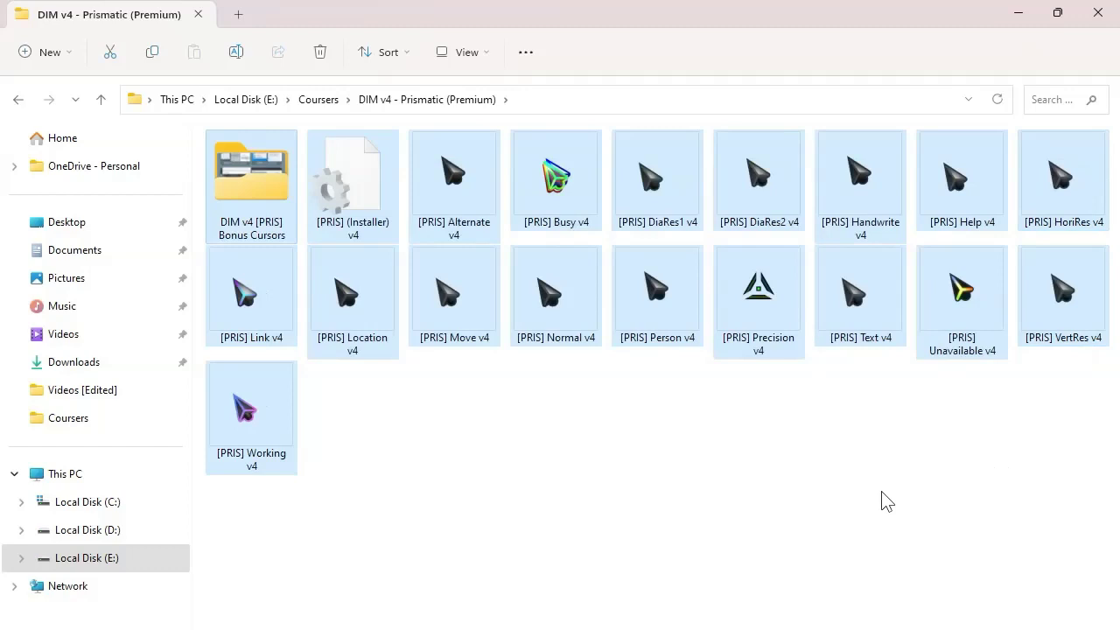
click(874, 500)
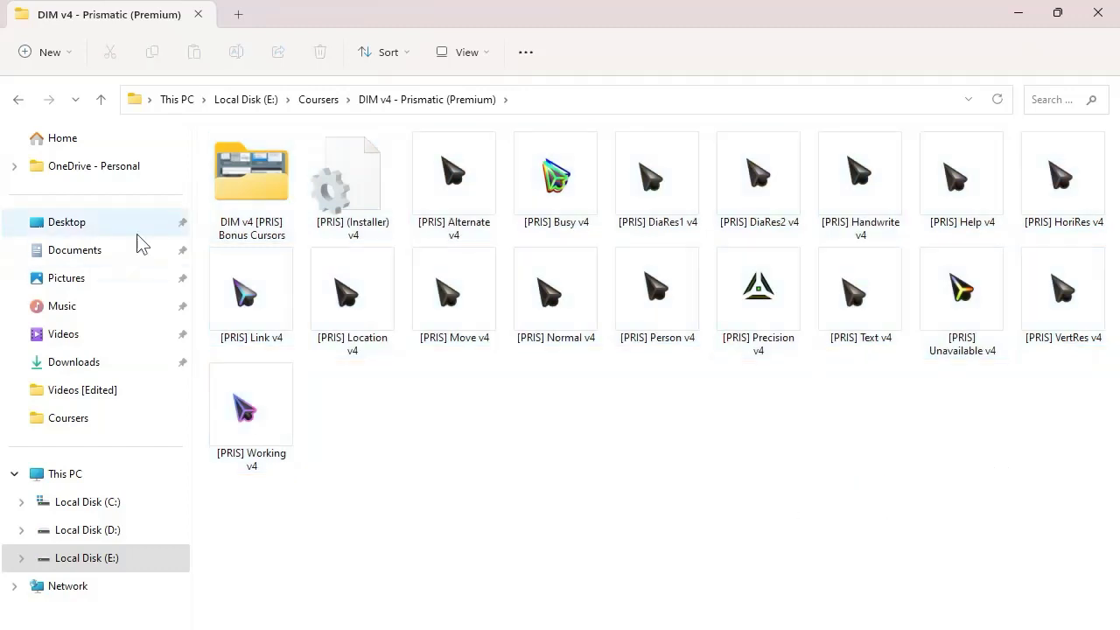
right_click(337, 188)
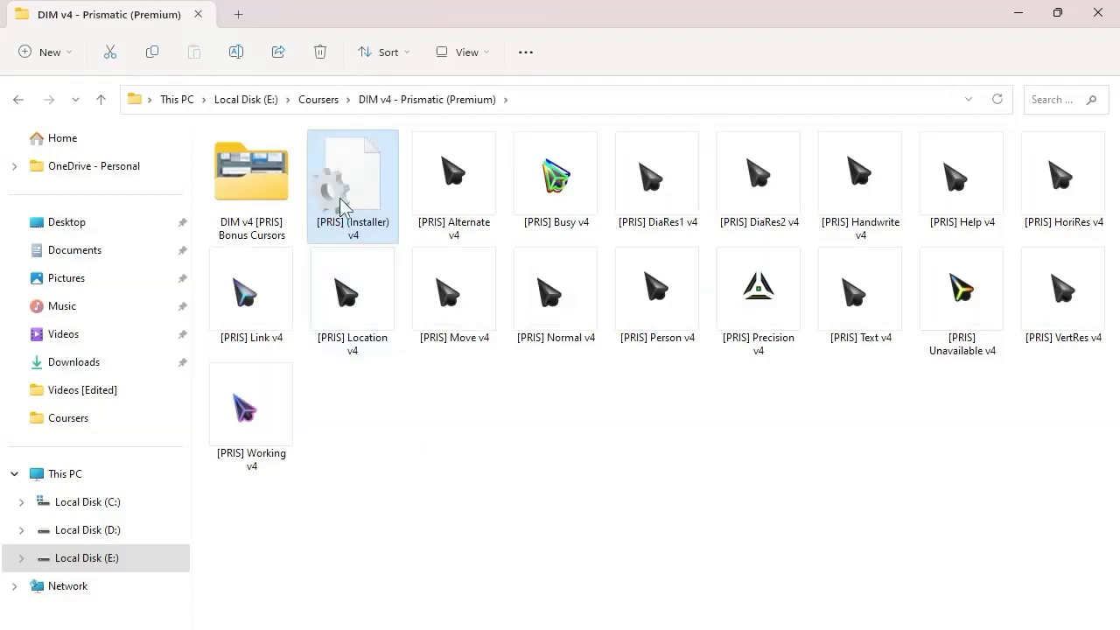
Step: Open the extracted Anathema Pink cursor folder and install the set with its Installer file
click(18, 98)
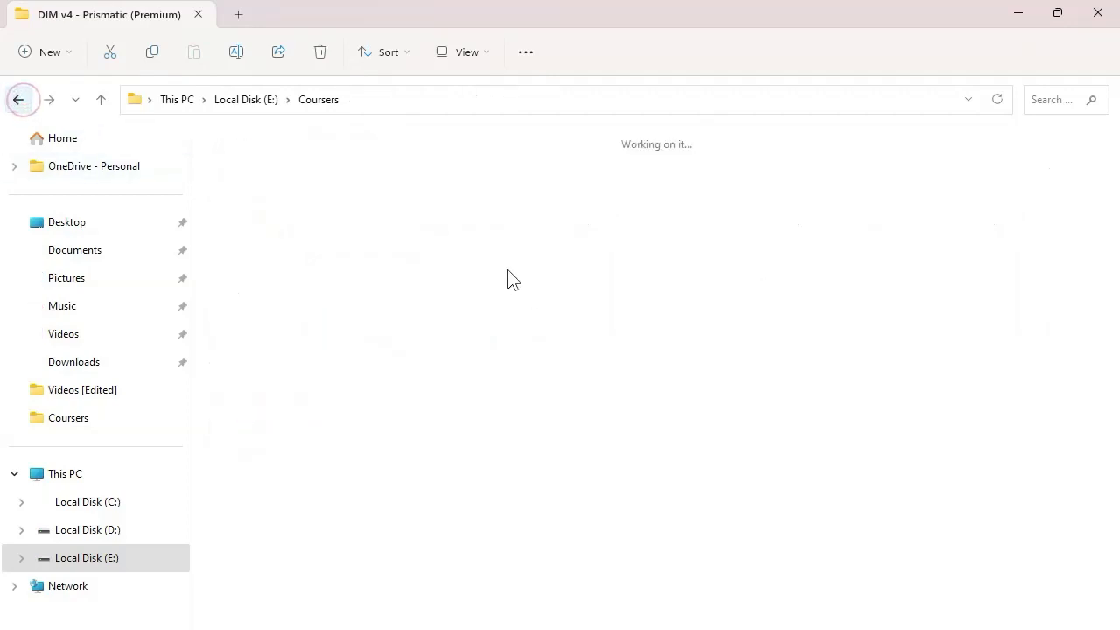
double_click(268, 202)
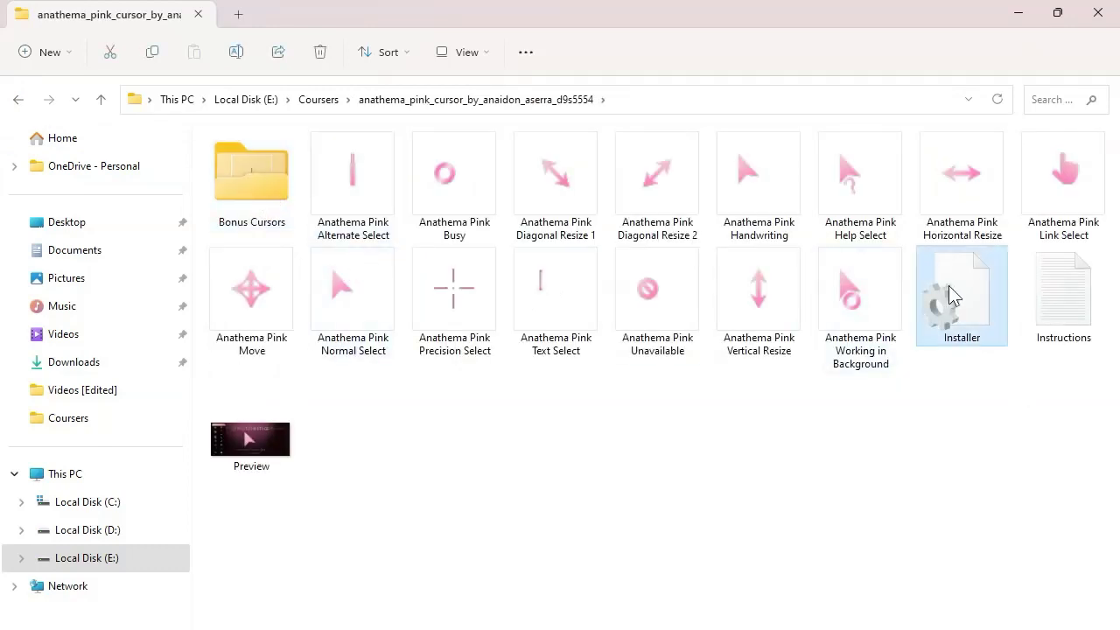
right_click(950, 295)
click(757, 409)
Step: Return to the Coursers folder, open the Opera Gx Cursor folder and install its cursors with the .Install file
click(16, 101)
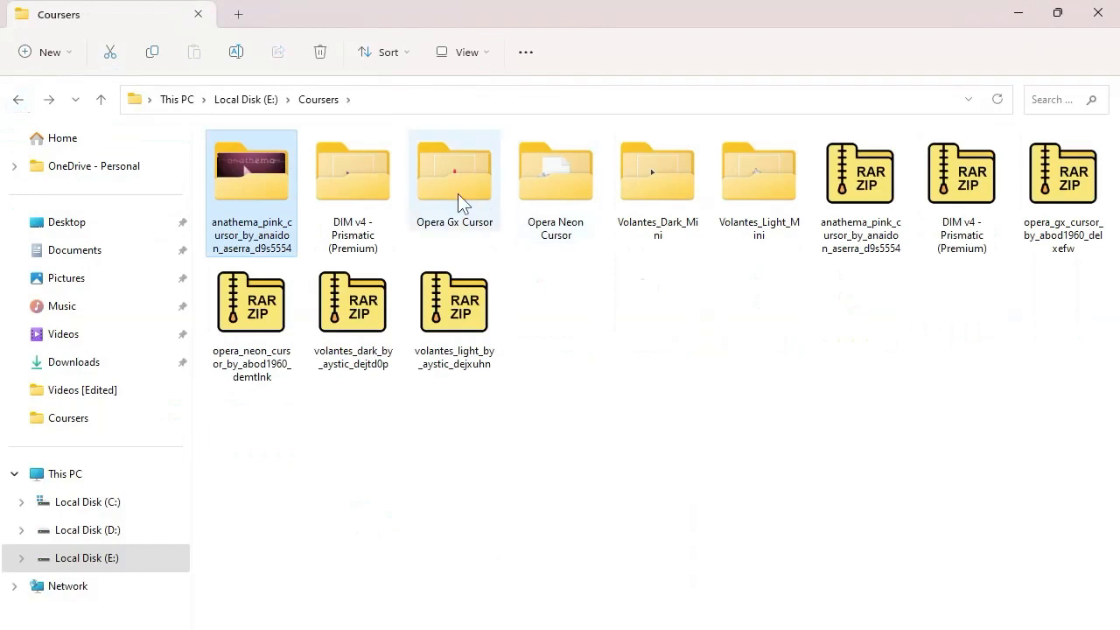
double_click(458, 194)
click(241, 192)
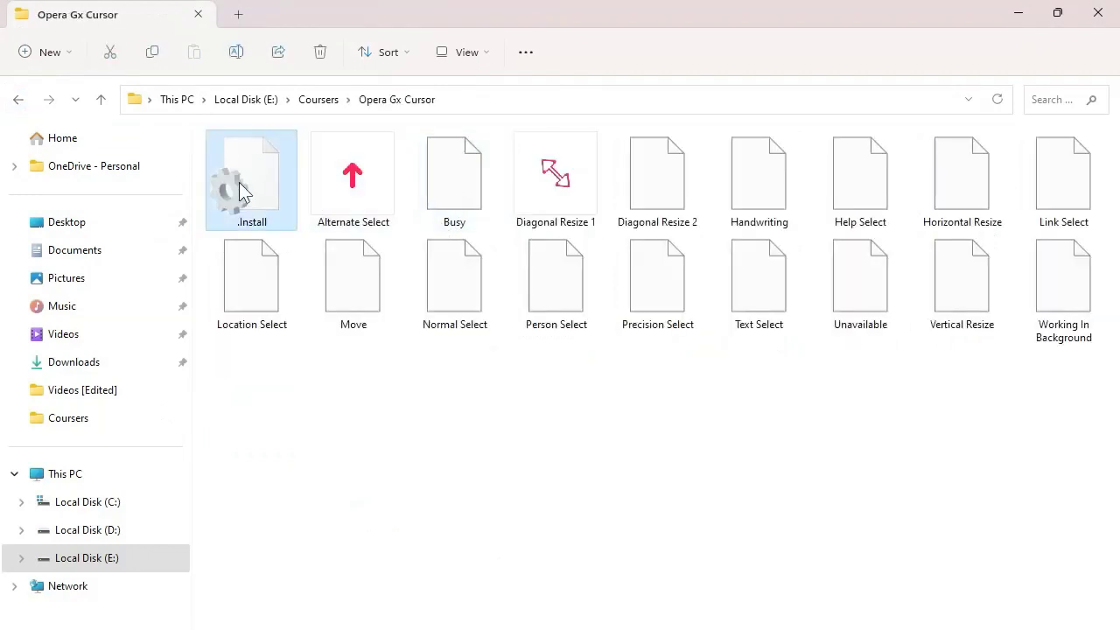
right_click(243, 194)
click(306, 296)
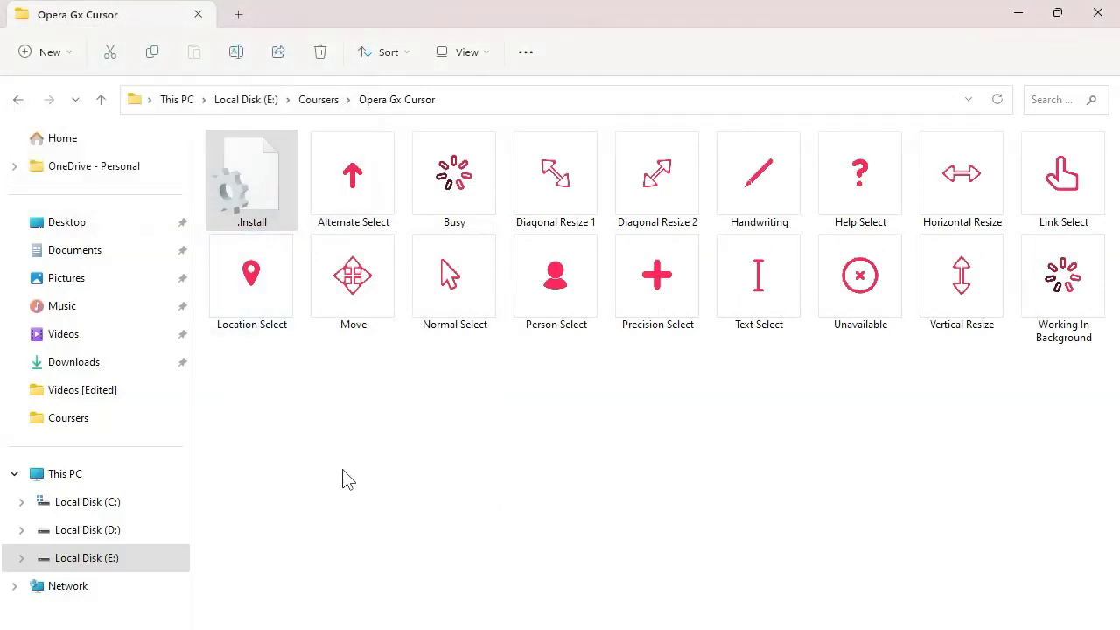
Step: Go back to Coursers, open the Opera Neon Cursor folder and install the set with its .Install file
click(18, 99)
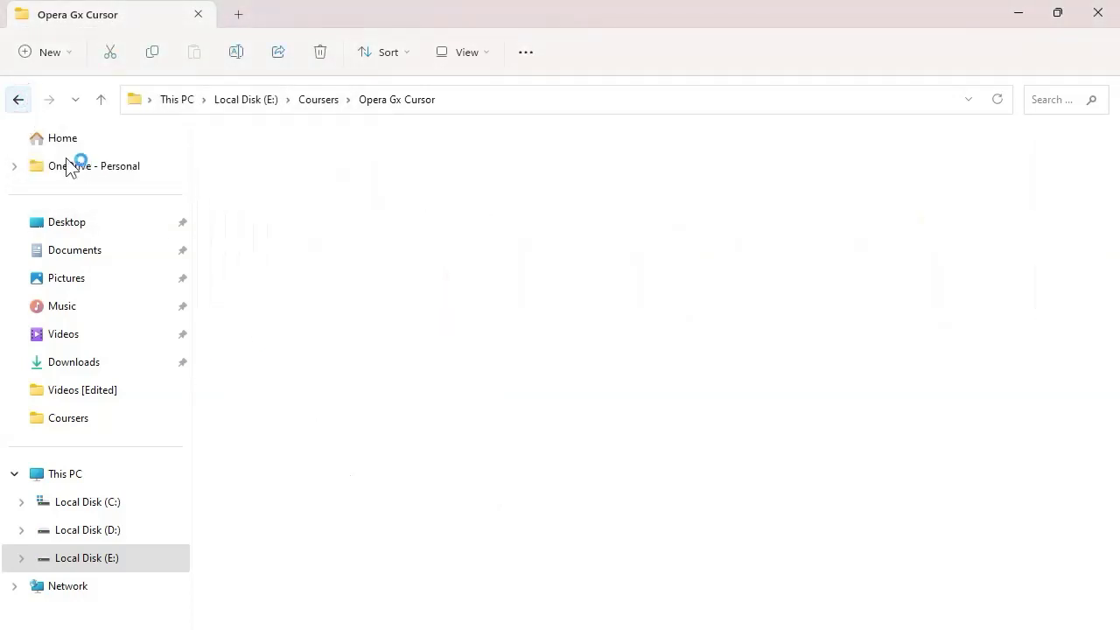
click(574, 202)
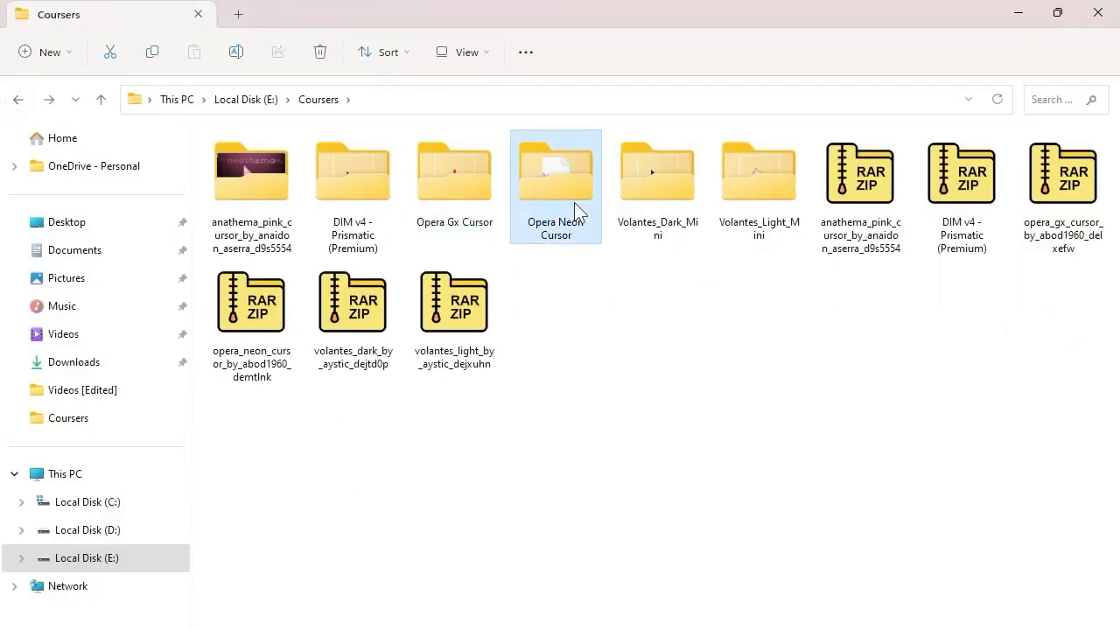
double_click(551, 184)
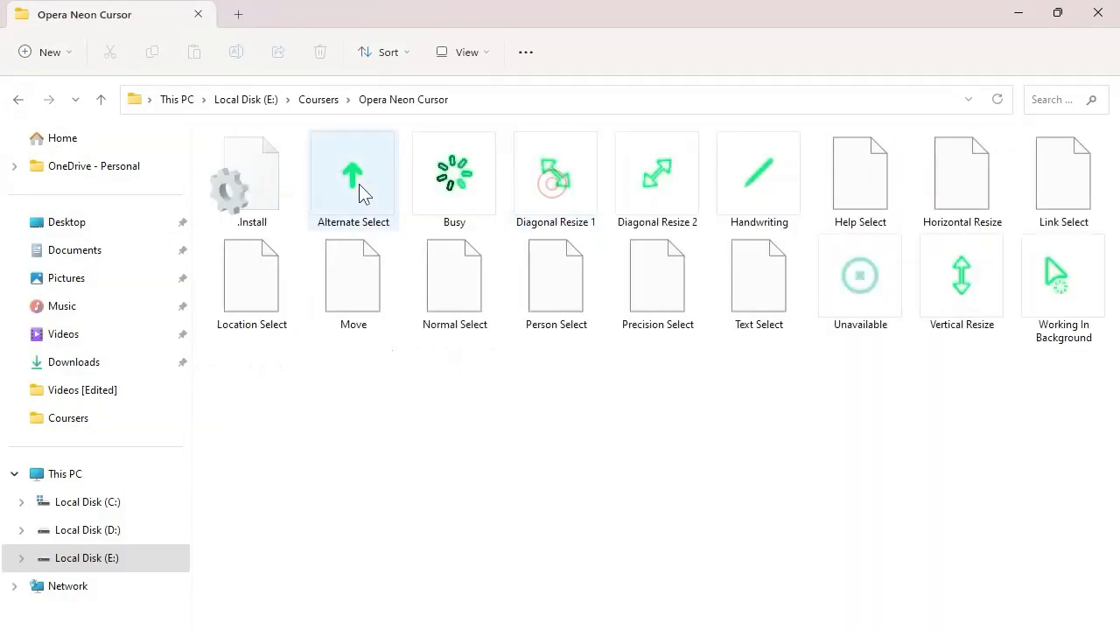
right_click(273, 194)
mouse_move(339, 278)
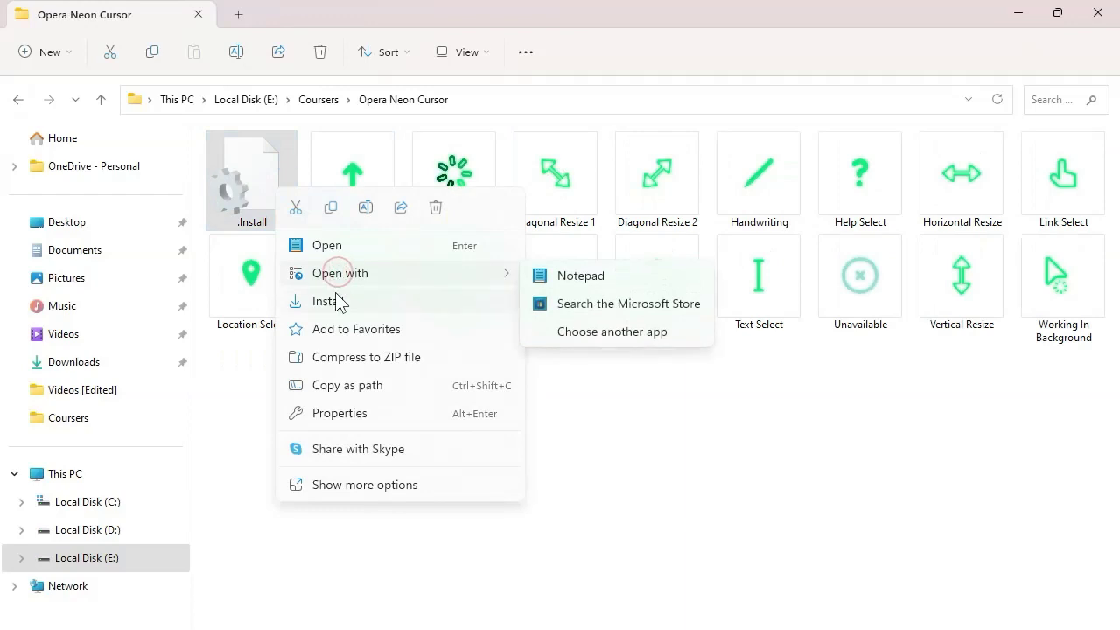
click(331, 300)
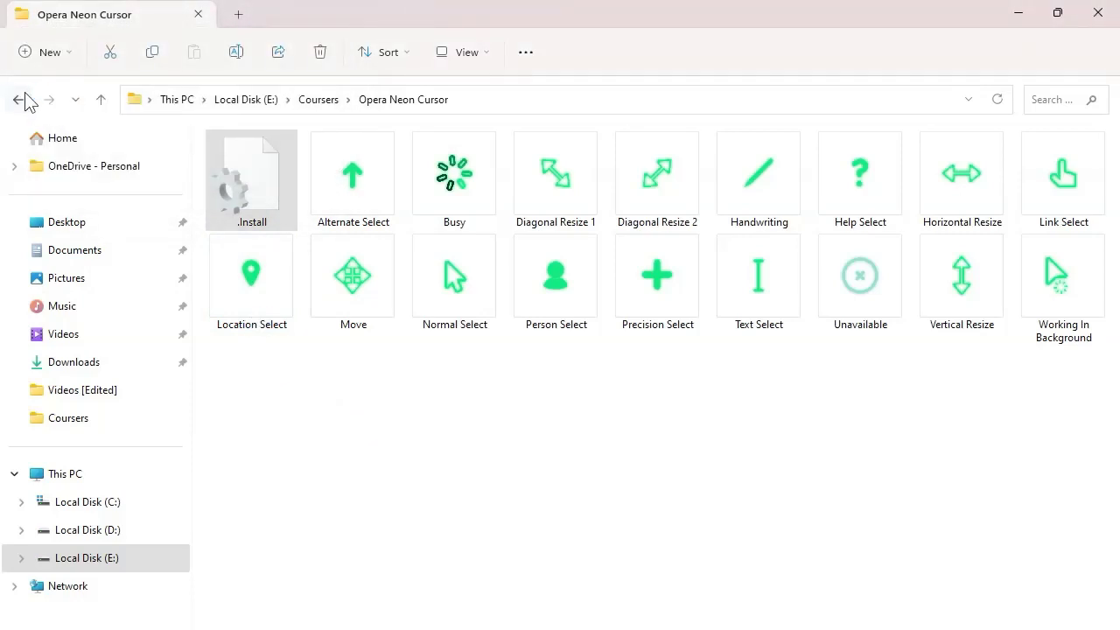
Step: From the Coursers folder, open Volantes_Dark_Mini and install its cursors with the Install file
click(20, 99)
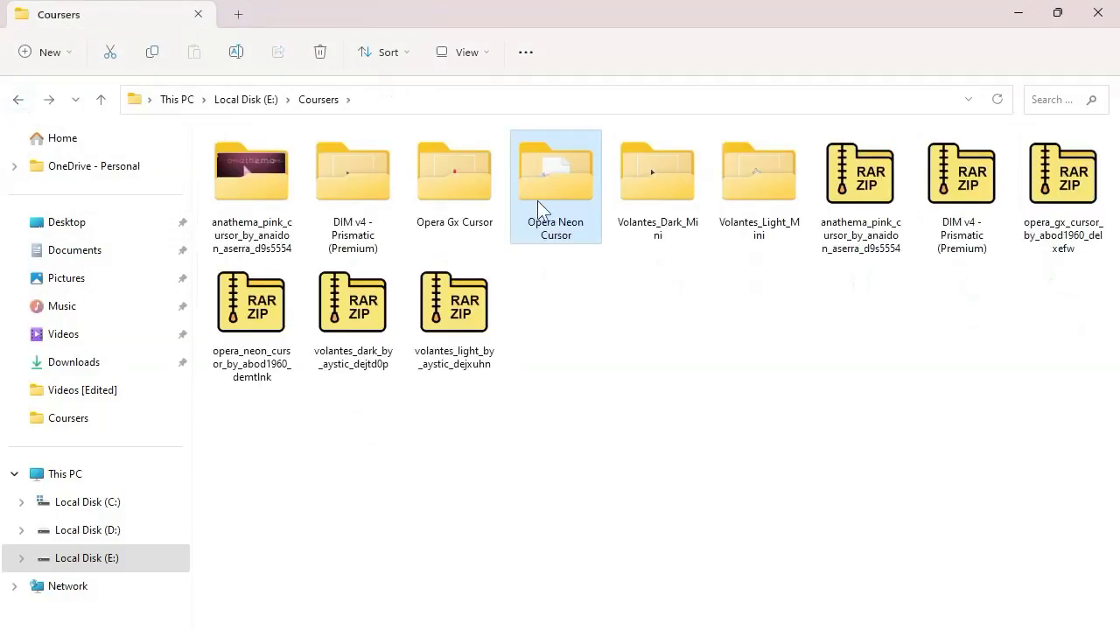
double_click(640, 174)
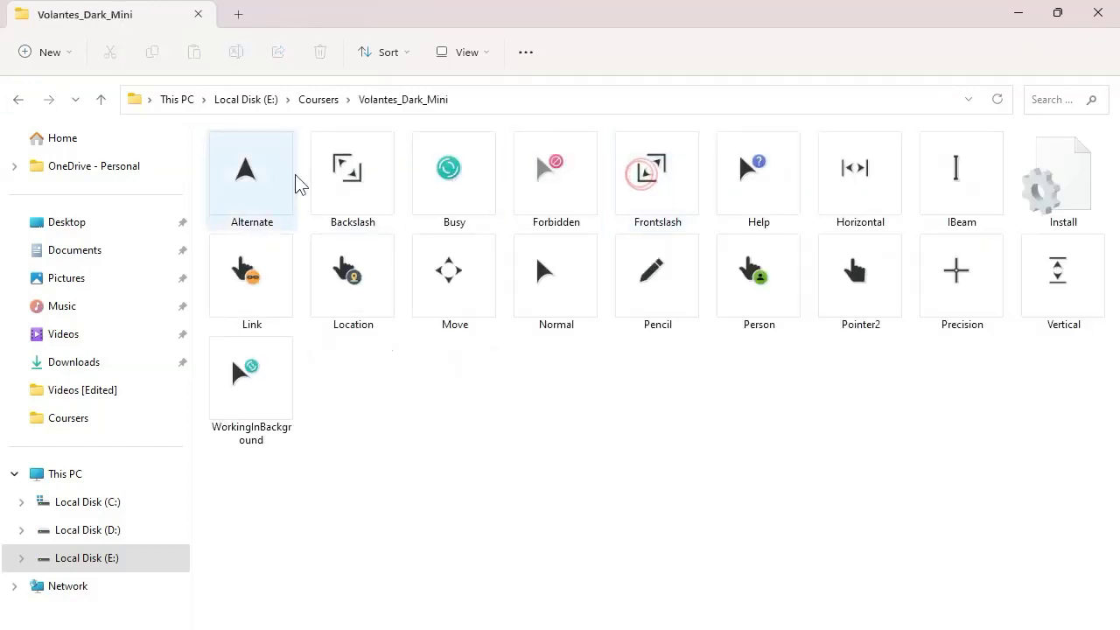
click(1055, 183)
right_click(1054, 183)
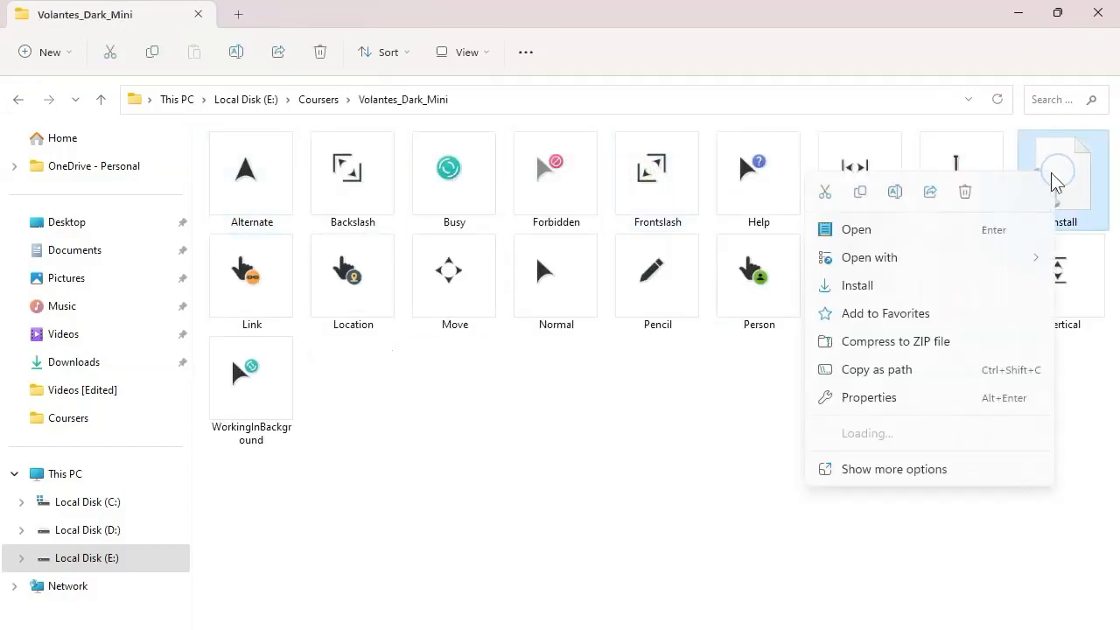
click(906, 291)
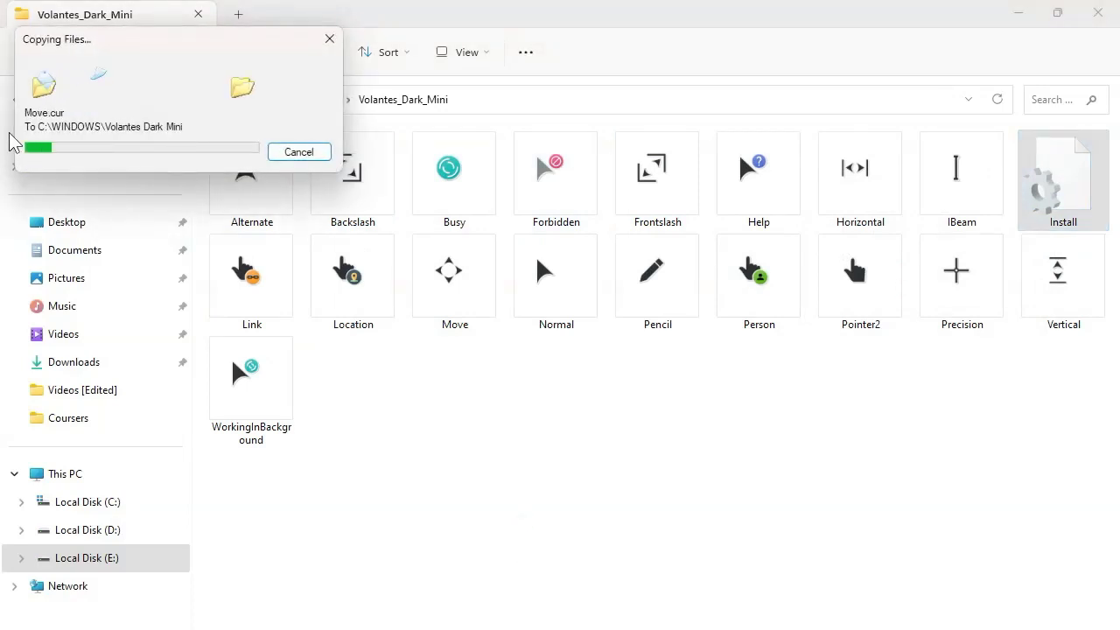
Step: Install the Volantes_Light_Mini cursor set with the Install file in its folder and return to the Coursers folder
click(17, 99)
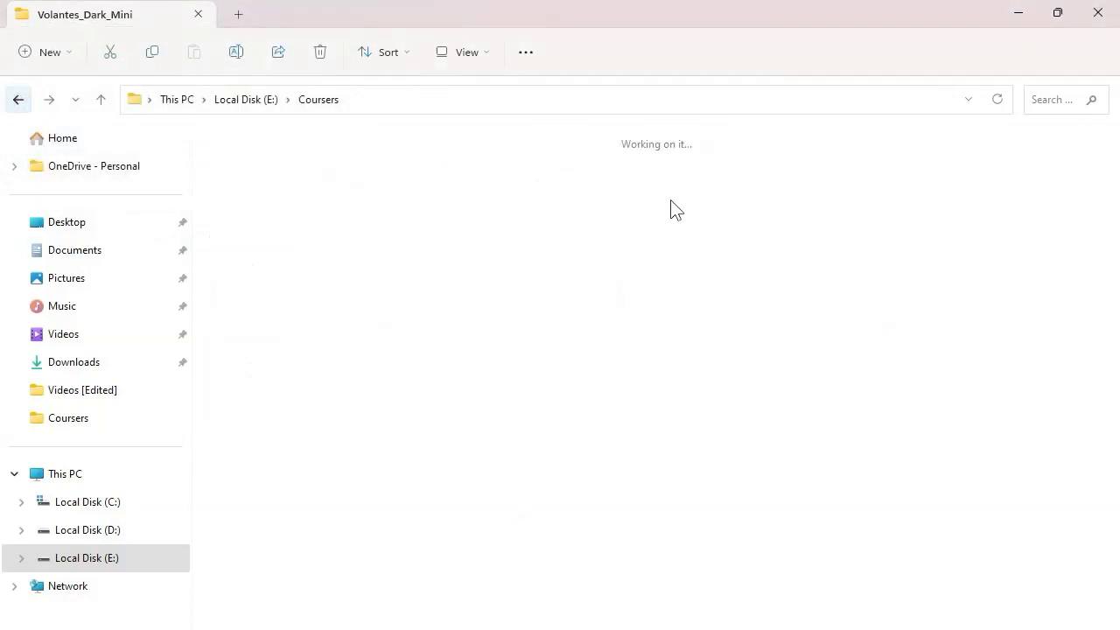
double_click(727, 183)
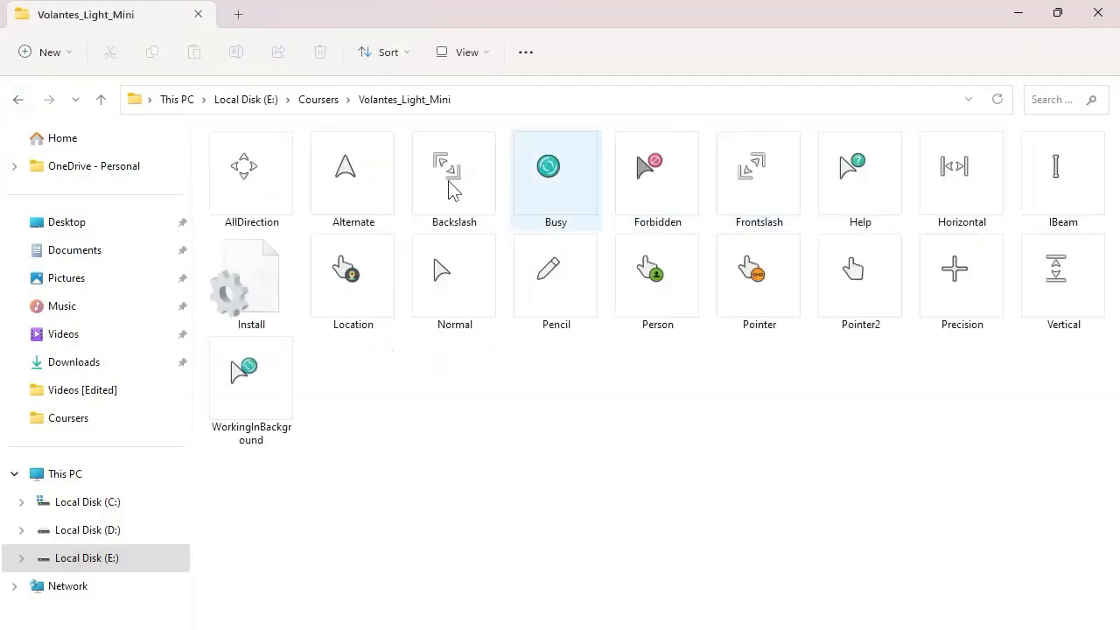
right_click(258, 286)
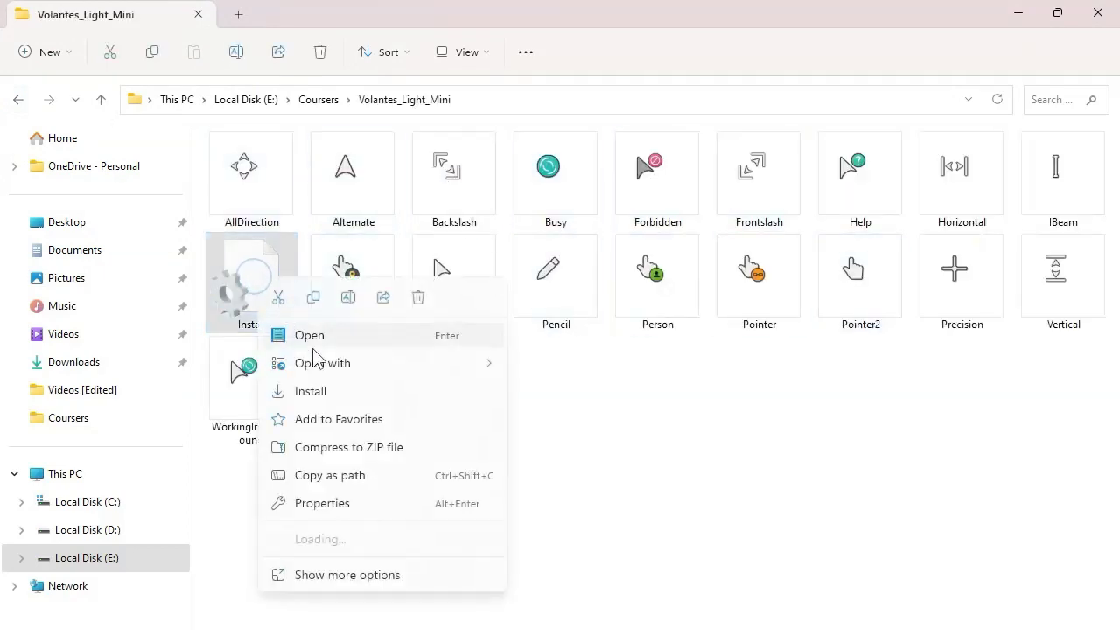
click(313, 391)
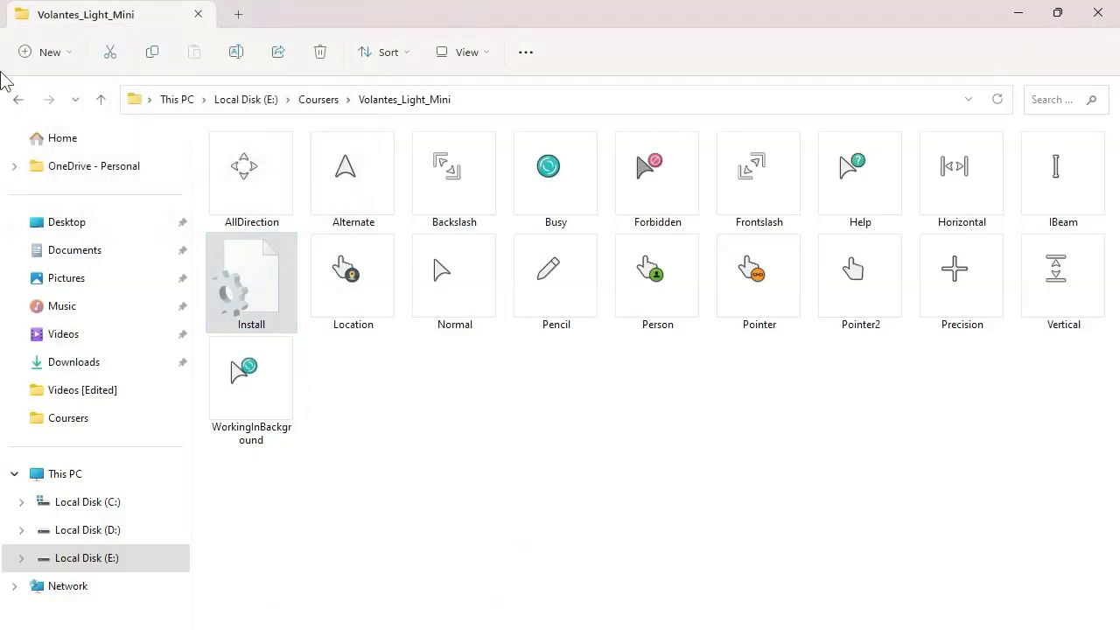
click(18, 101)
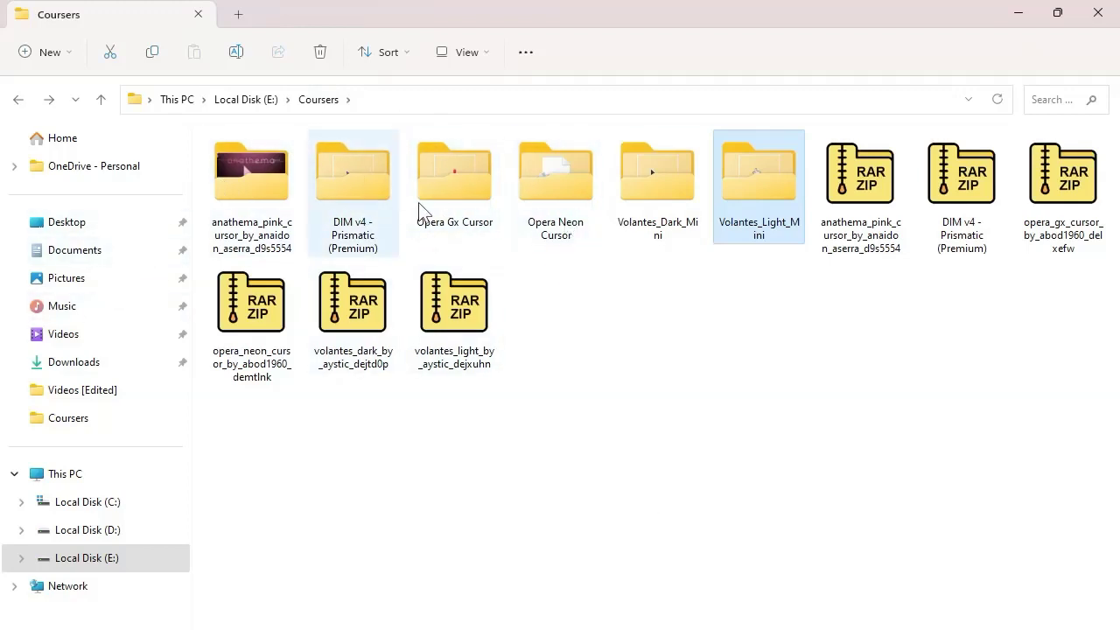
click(619, 428)
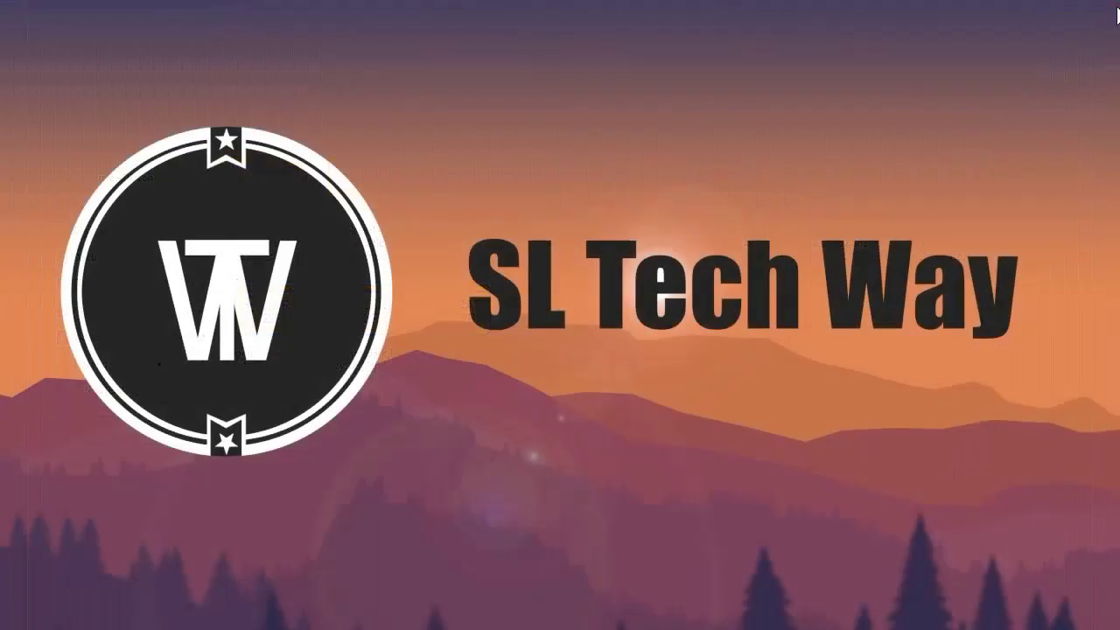
Step: From the desktop, search Windows for mouse settings and open the Mouse settings page
right_click(581, 142)
click(639, 226)
key(super+s)
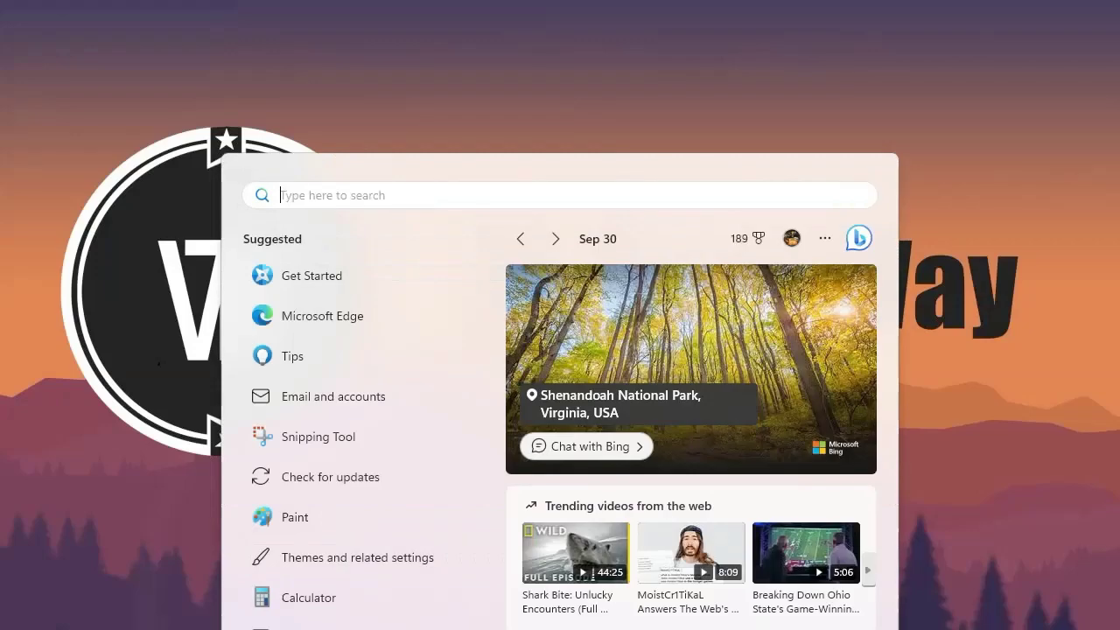
text(mouse se4)
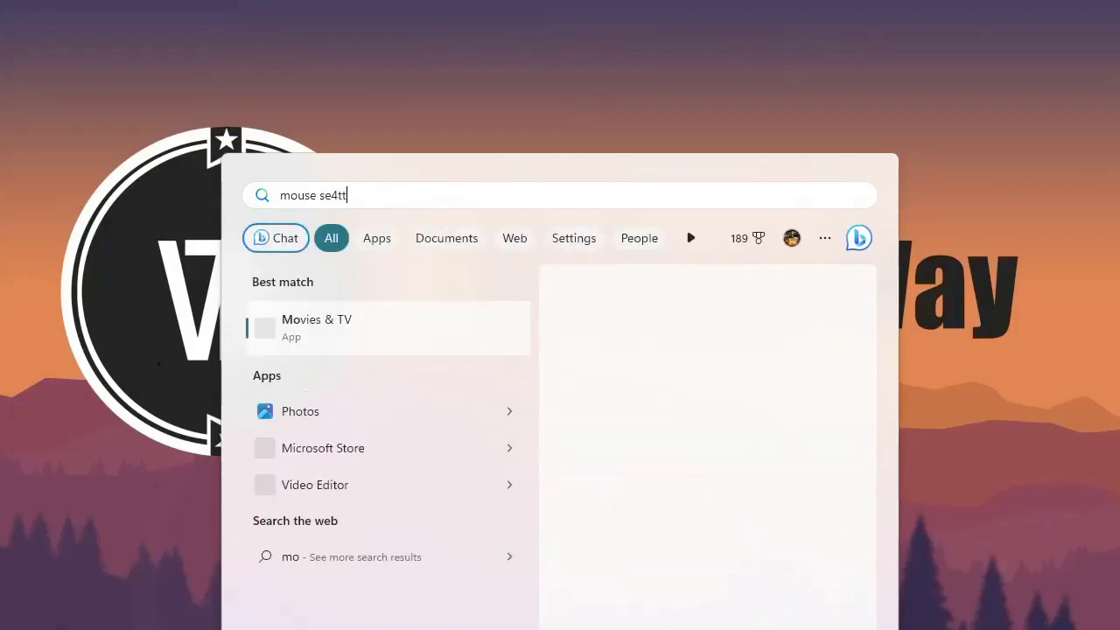
key(BackSpace)
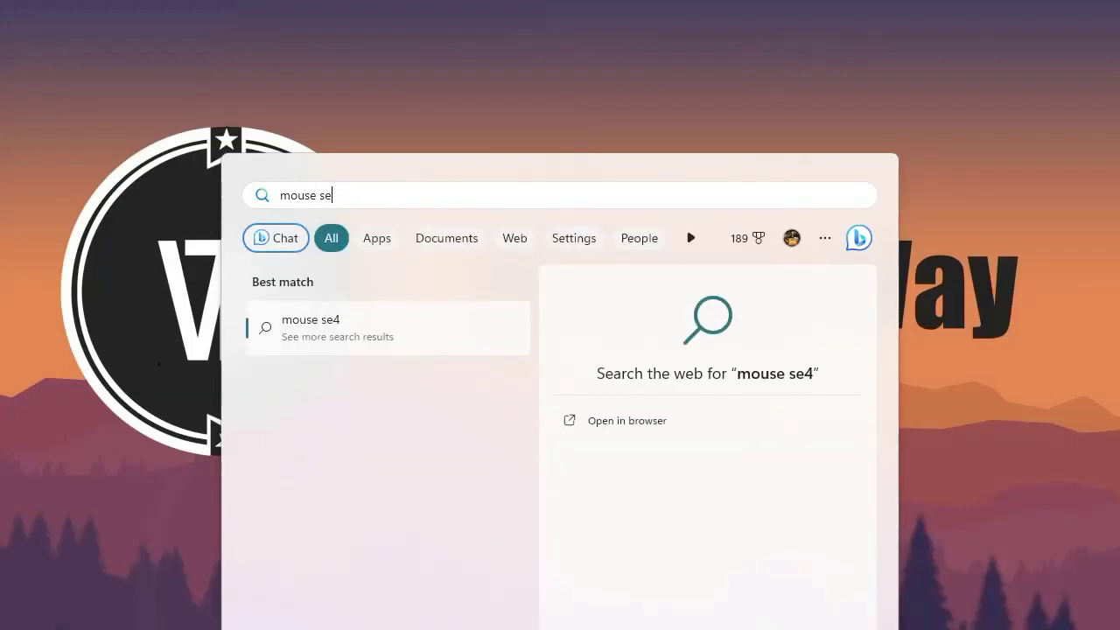
text(tt)
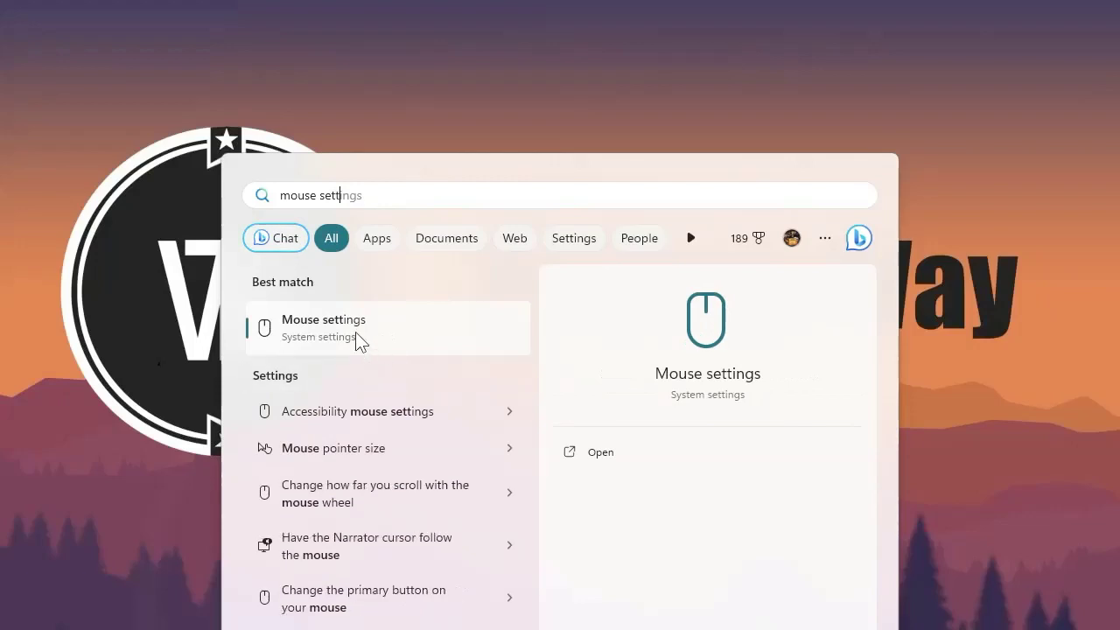
click(339, 320)
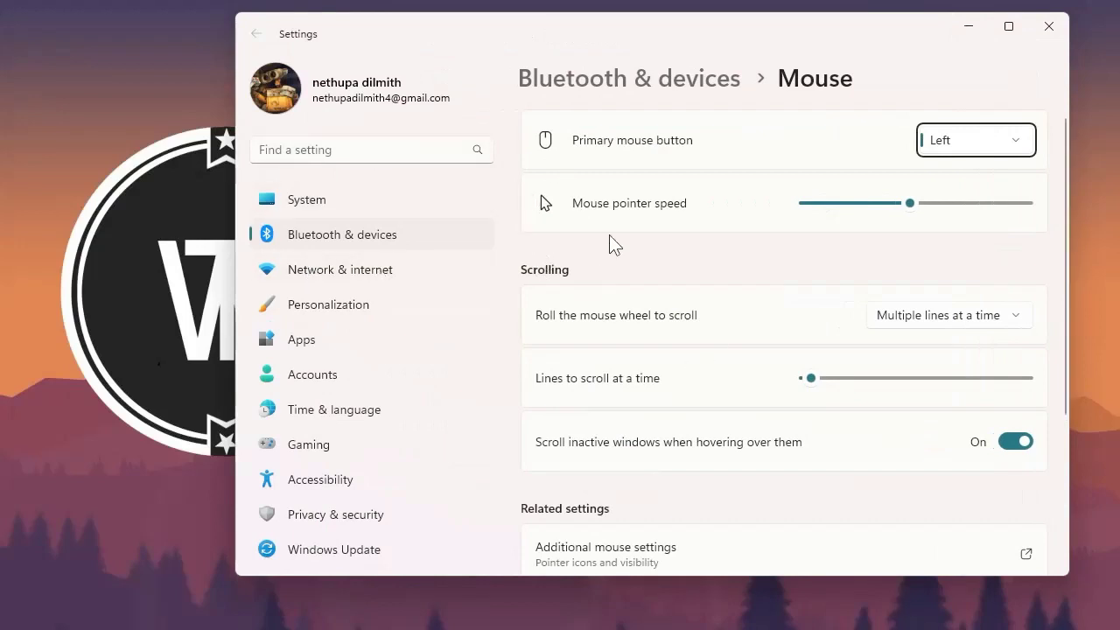
Step: Open the additional mouse settings, minimize the Settings window and expand the list of pointer schemes in Mouse Properties
scroll(798, 280, down, 3)
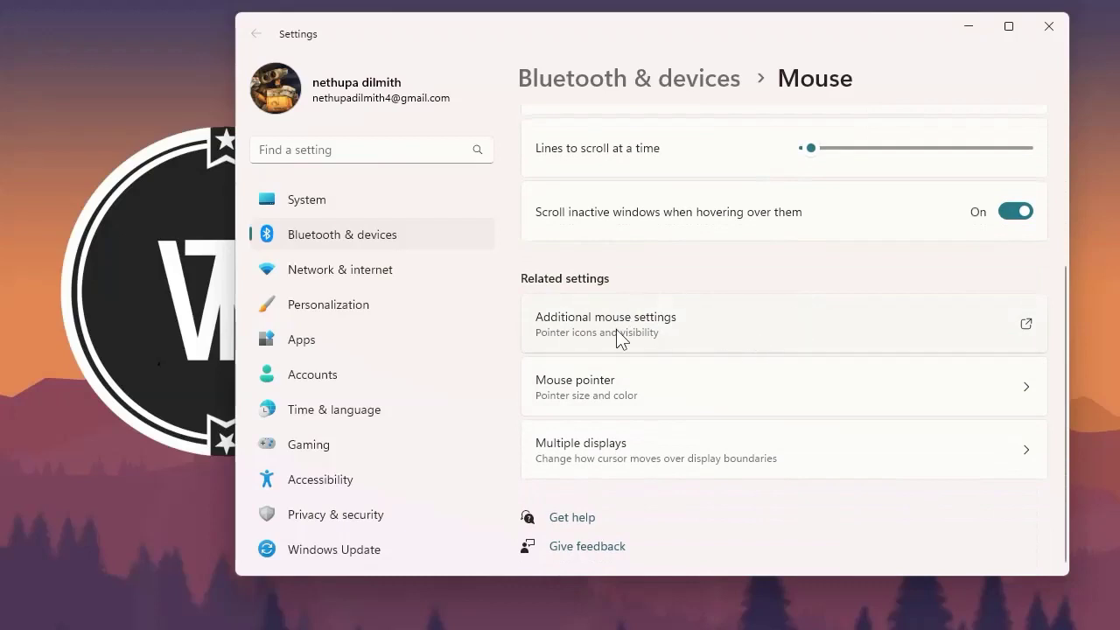
click(713, 340)
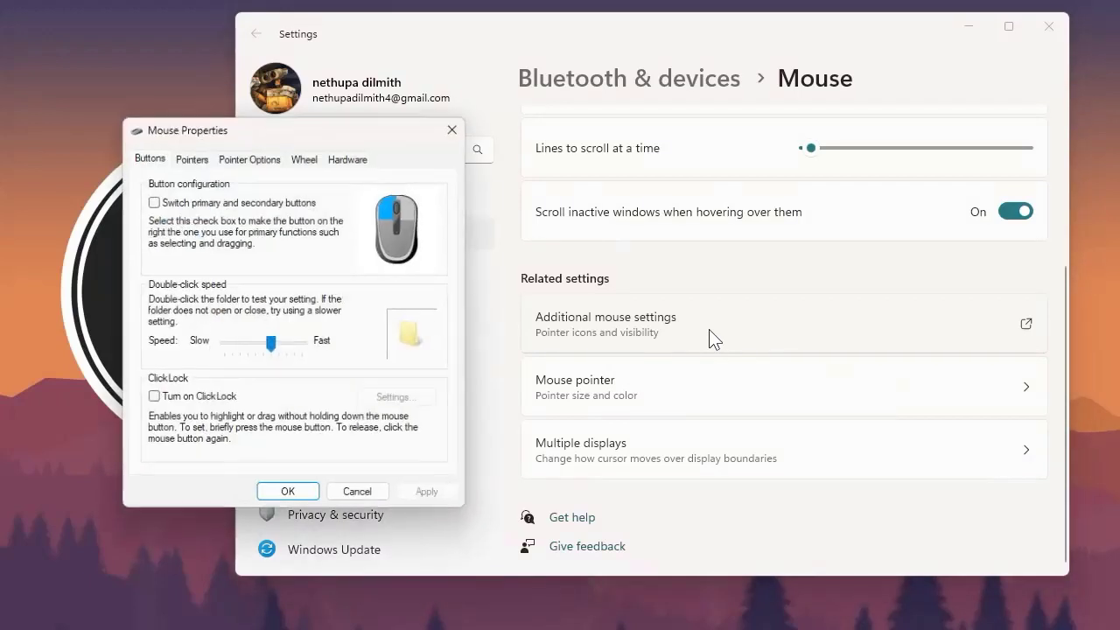
click(955, 32)
drag(219, 127, 444, 91)
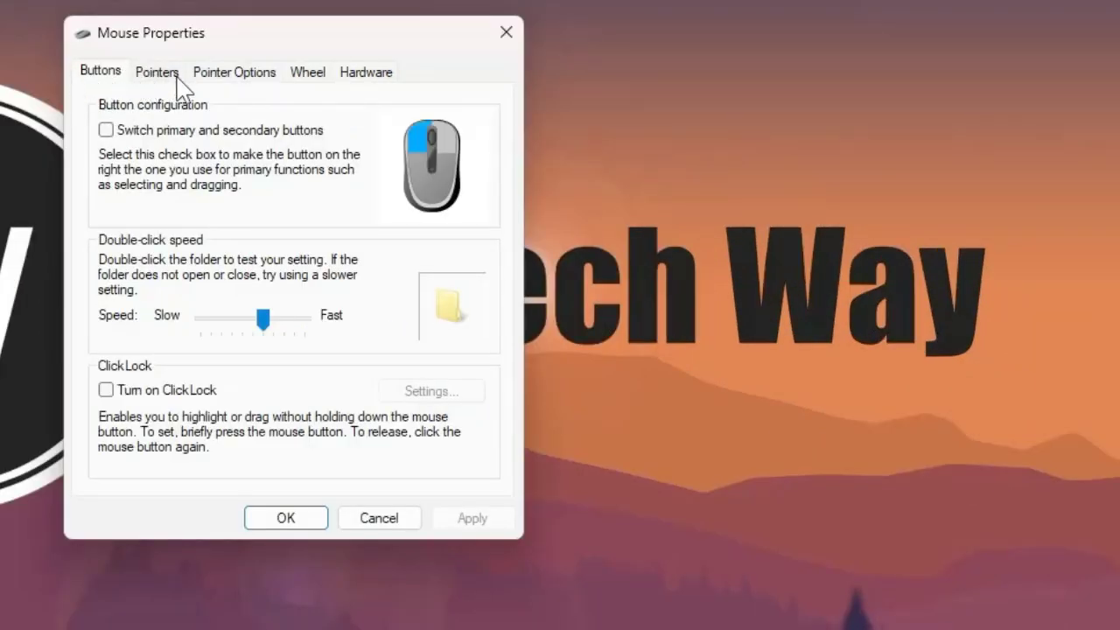
click(150, 75)
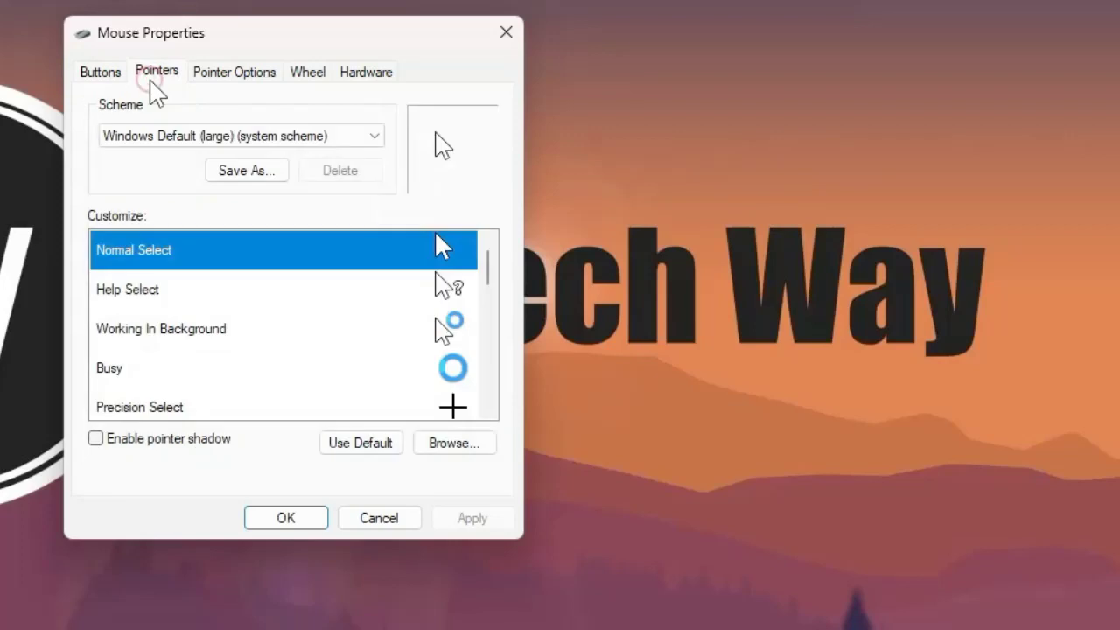
click(214, 140)
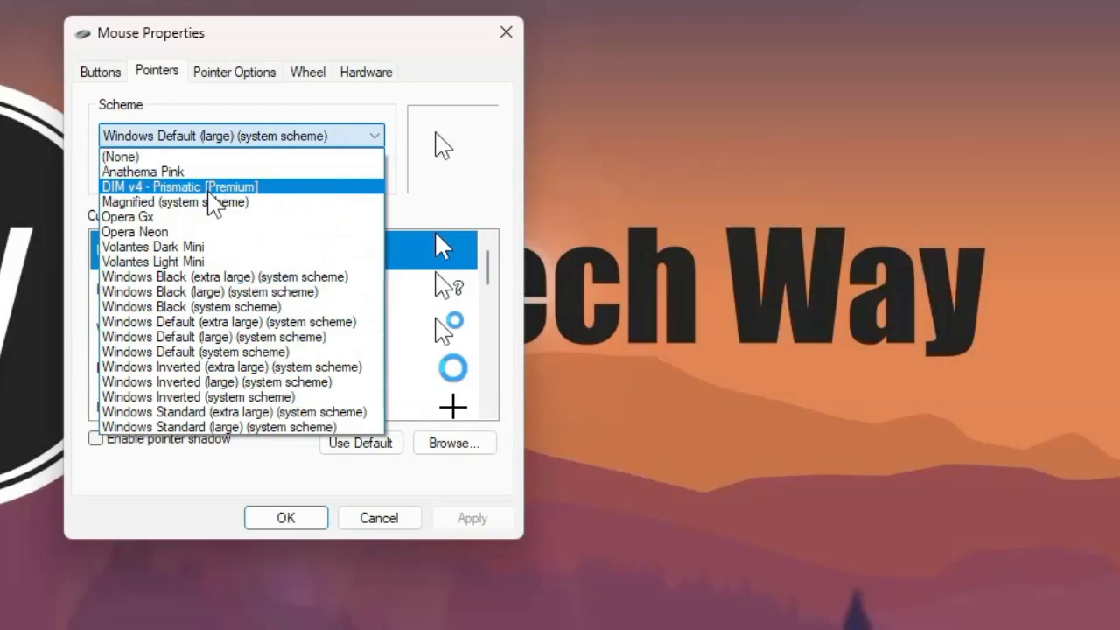
Step: Switch to the Edge browser and examine the description of the DIM v4 Premium Set on its DeviantArt page
key(alt+Tab)
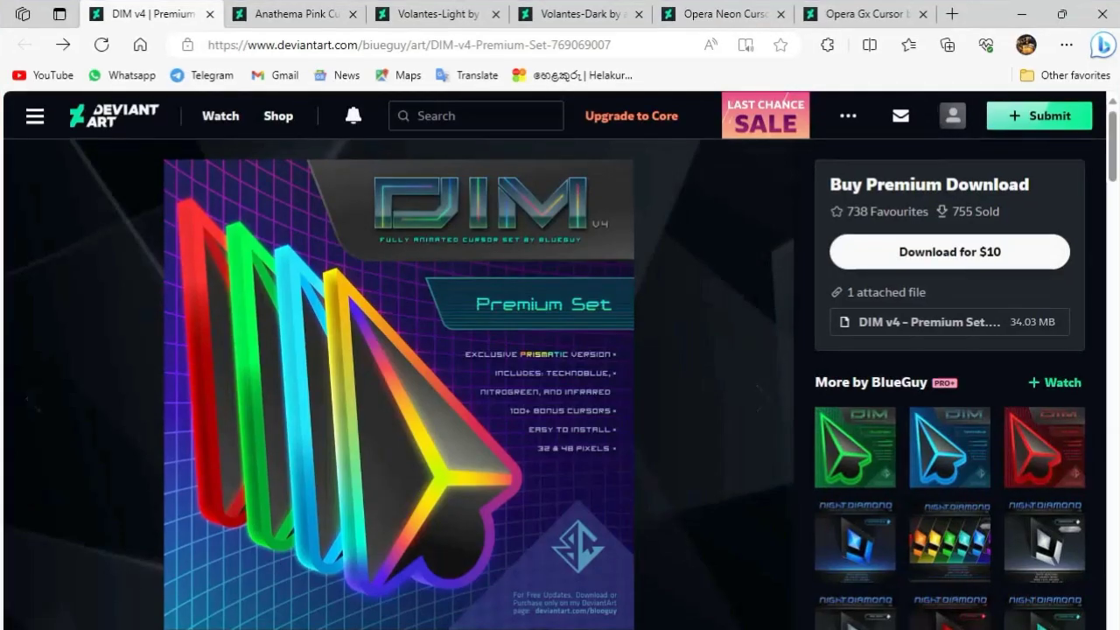
scroll(560, 350, down, 3)
scroll(135, 316, down, 3)
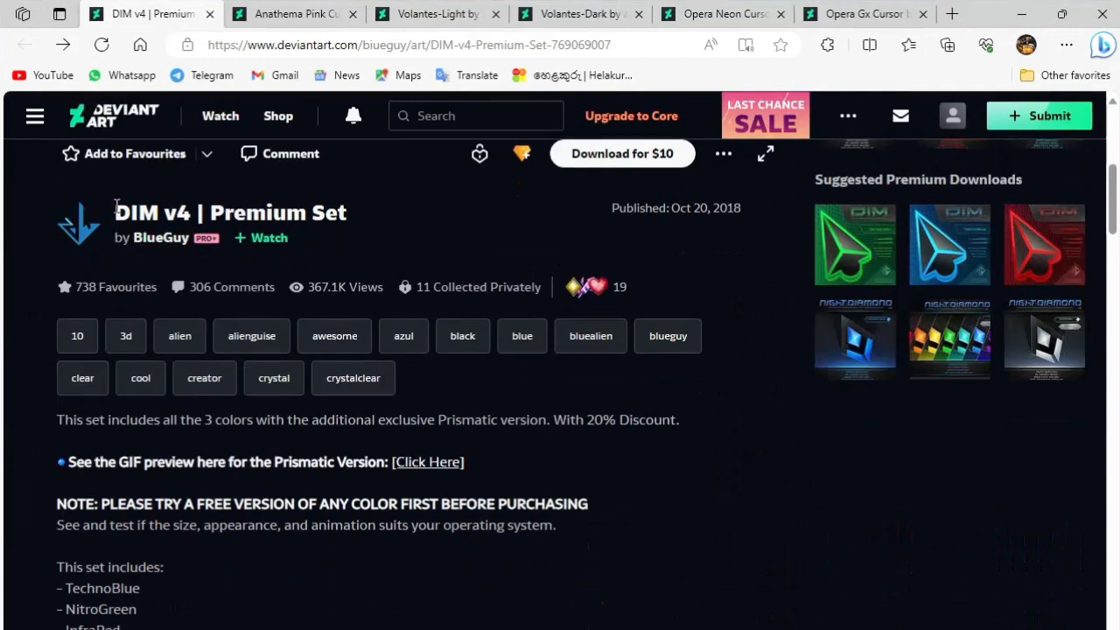